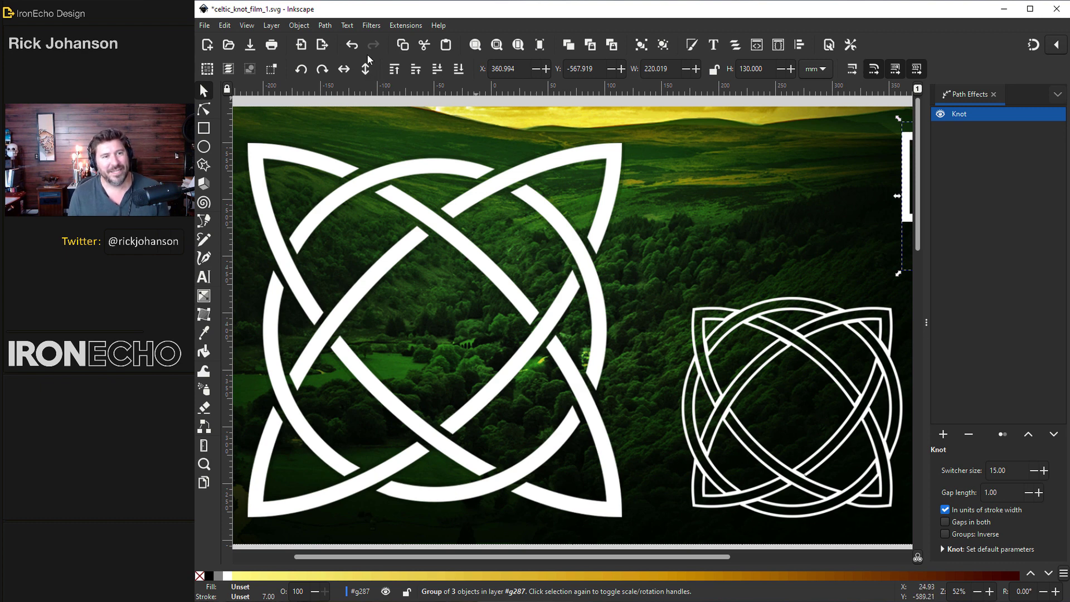
- Move the group of three overlapping rectangles onto the picture above the smaller knot and set its Knot gap length to 2.60
click(325, 26)
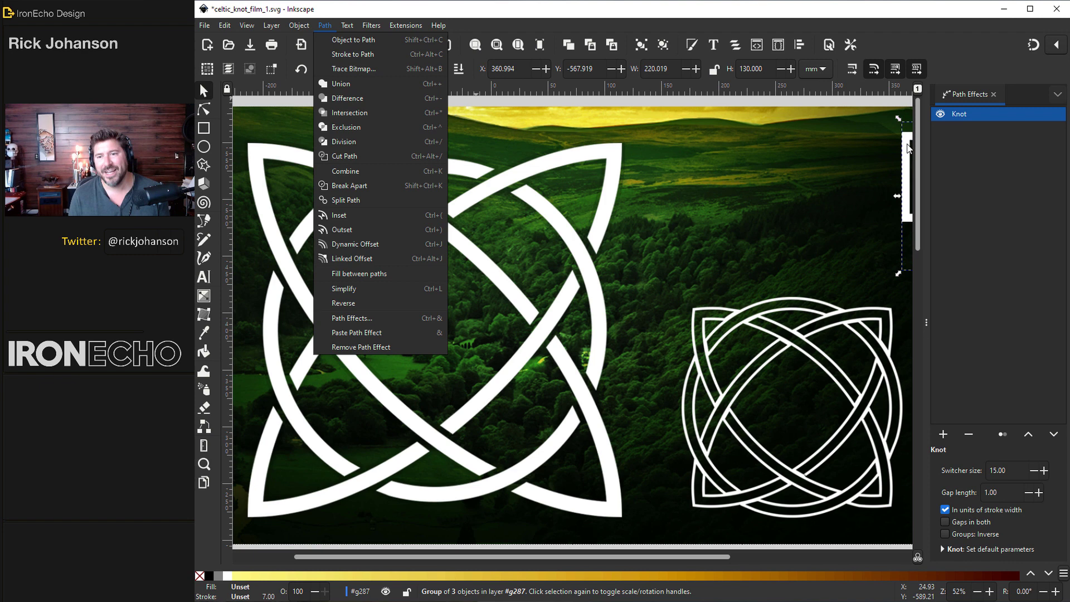
click(908, 144)
drag(908, 143, 643, 149)
triple_click(991, 492)
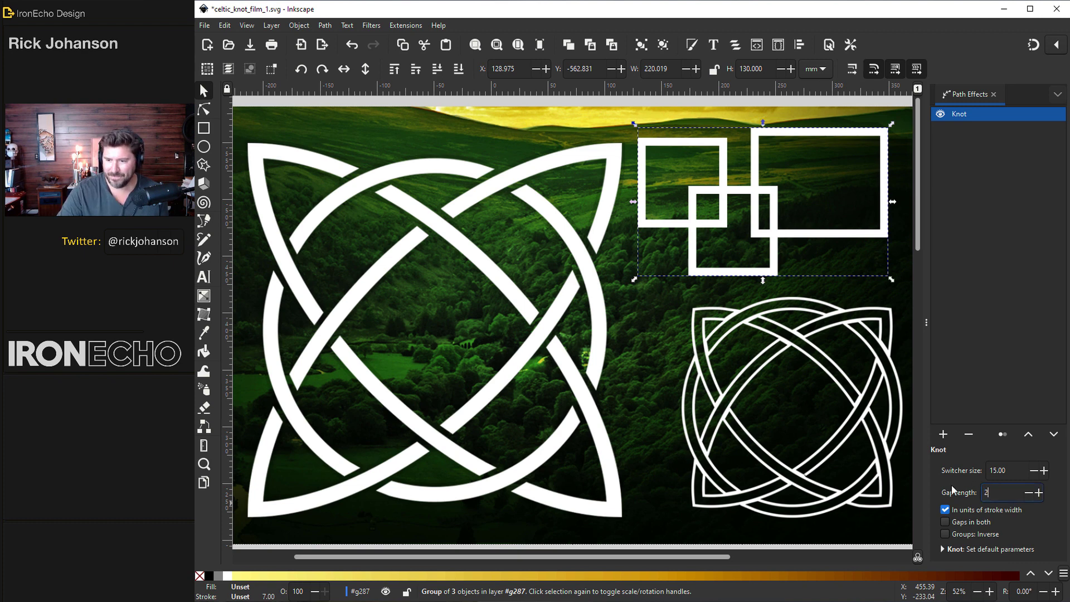
text(2.60)
key(Return)
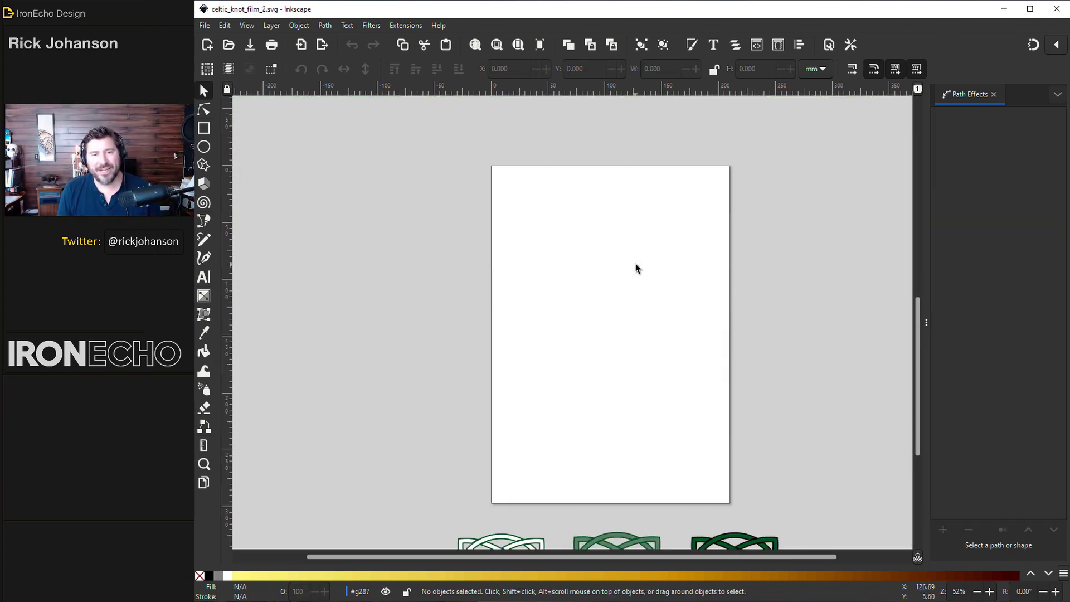
- Set the document page to A4 format in landscape orientation
scroll(560, 192, up, 2)
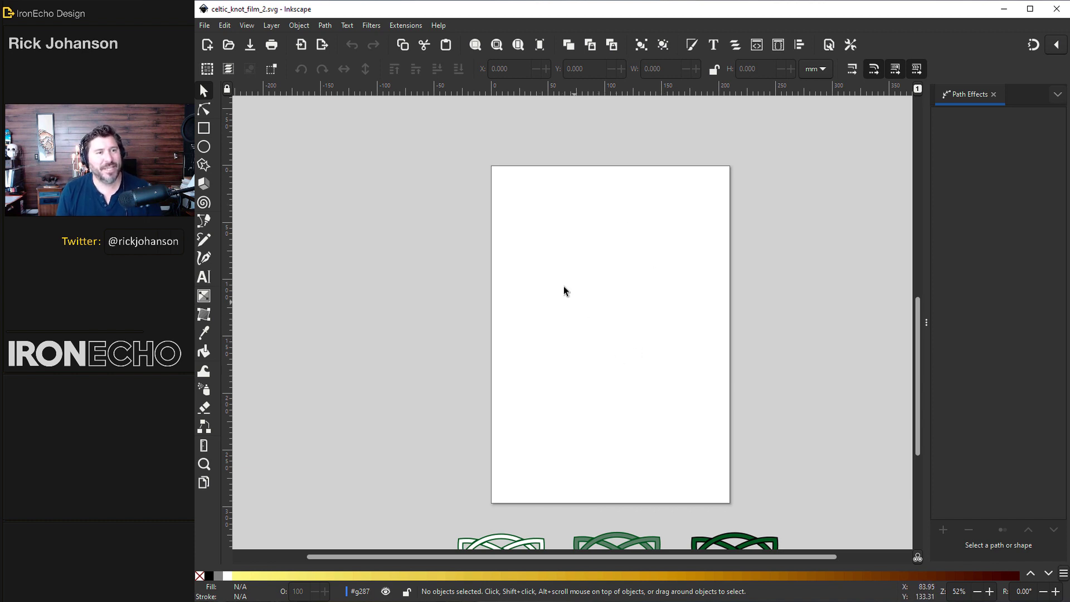
click(207, 24)
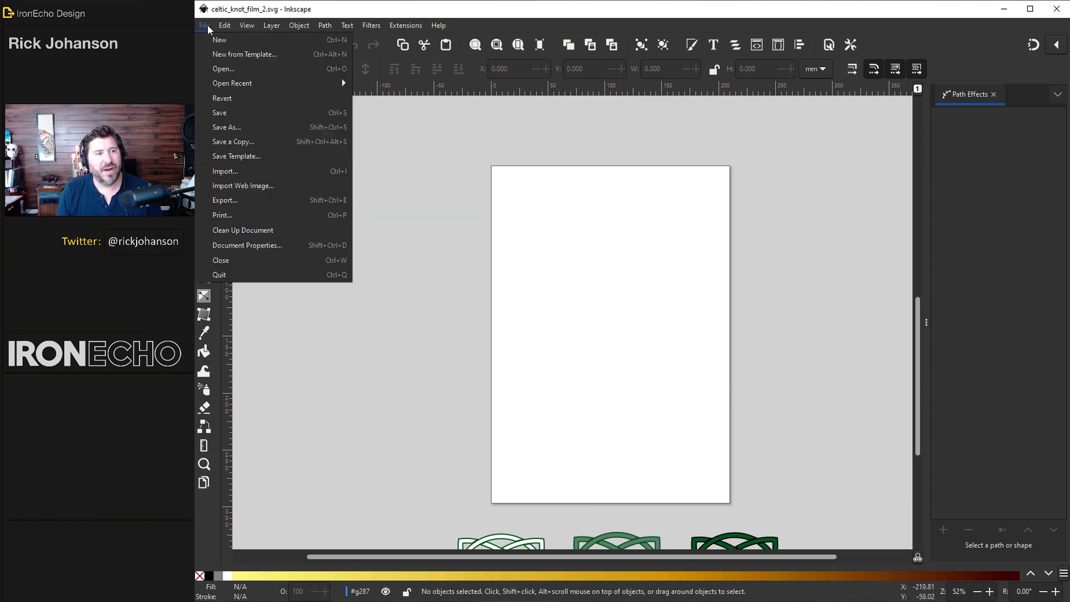
click(243, 244)
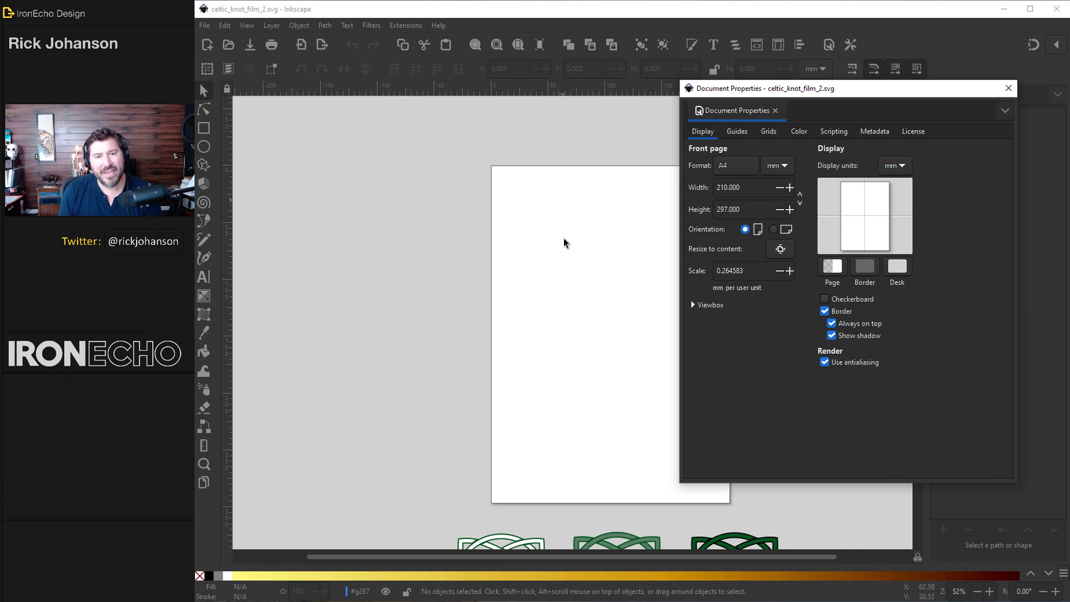
click(741, 169)
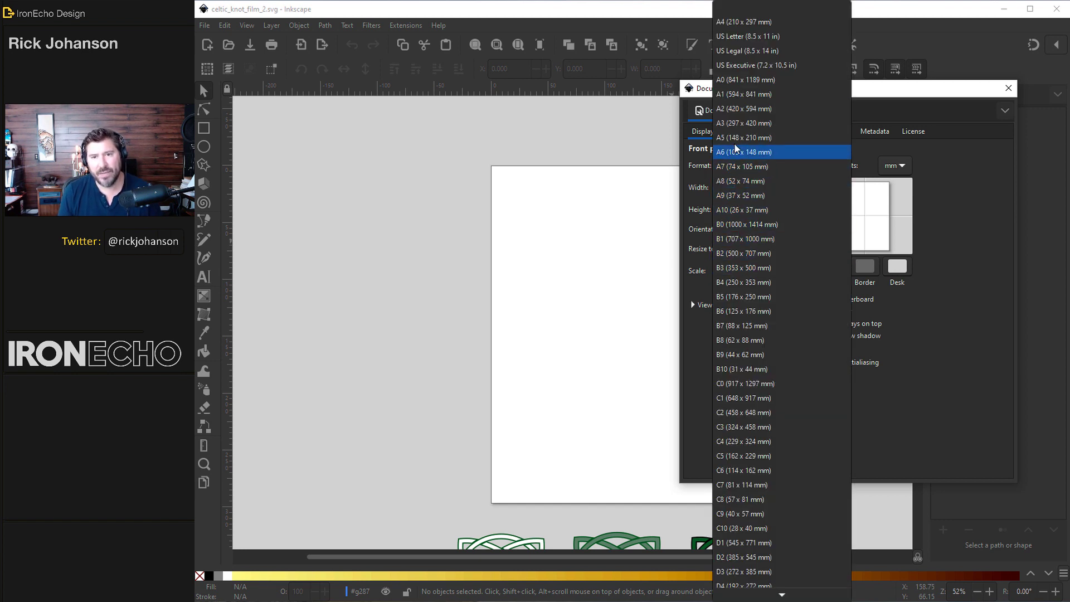
click(744, 21)
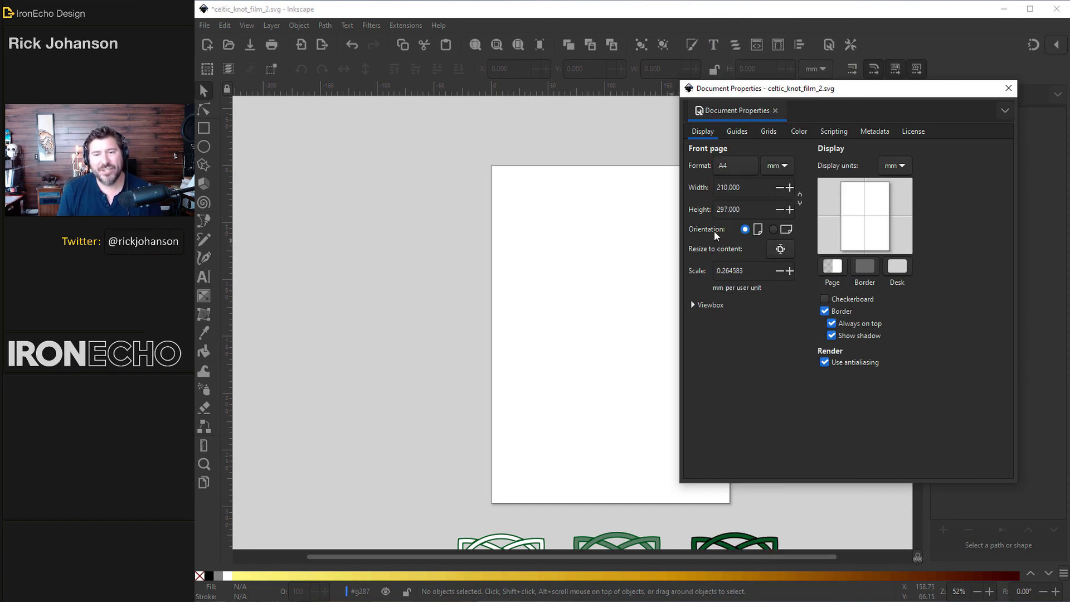
click(775, 230)
- Change the page background colour to black and close the document properties
click(836, 267)
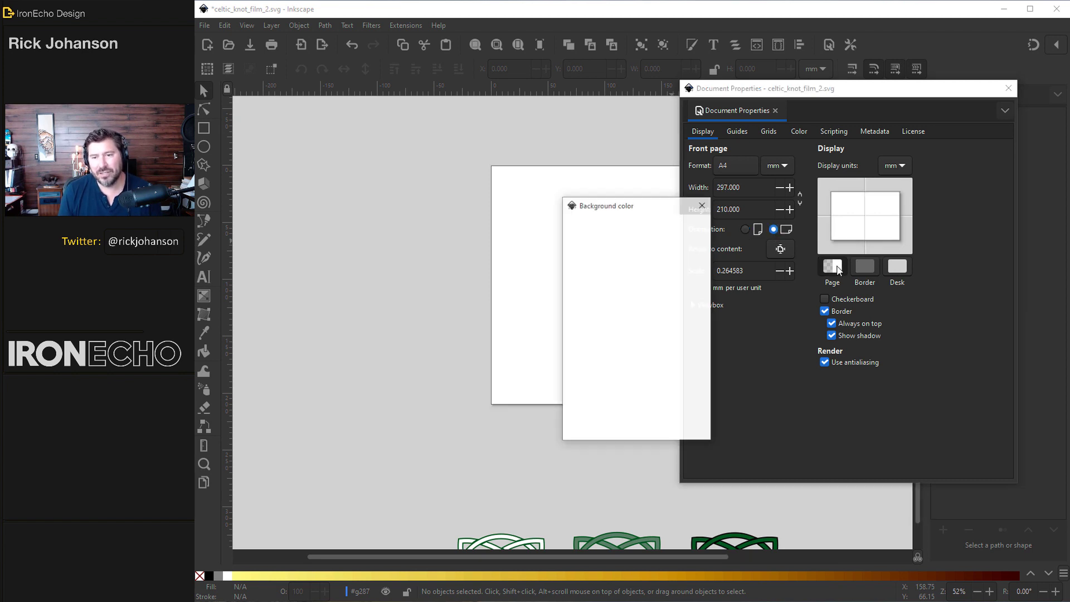
drag(646, 288, 607, 241)
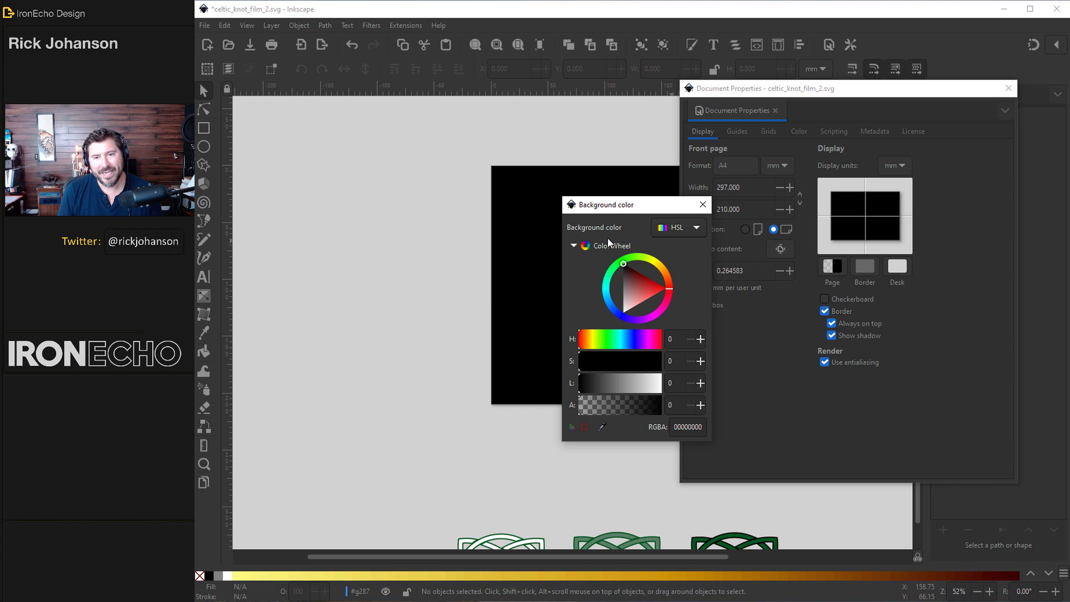
click(703, 204)
click(1009, 88)
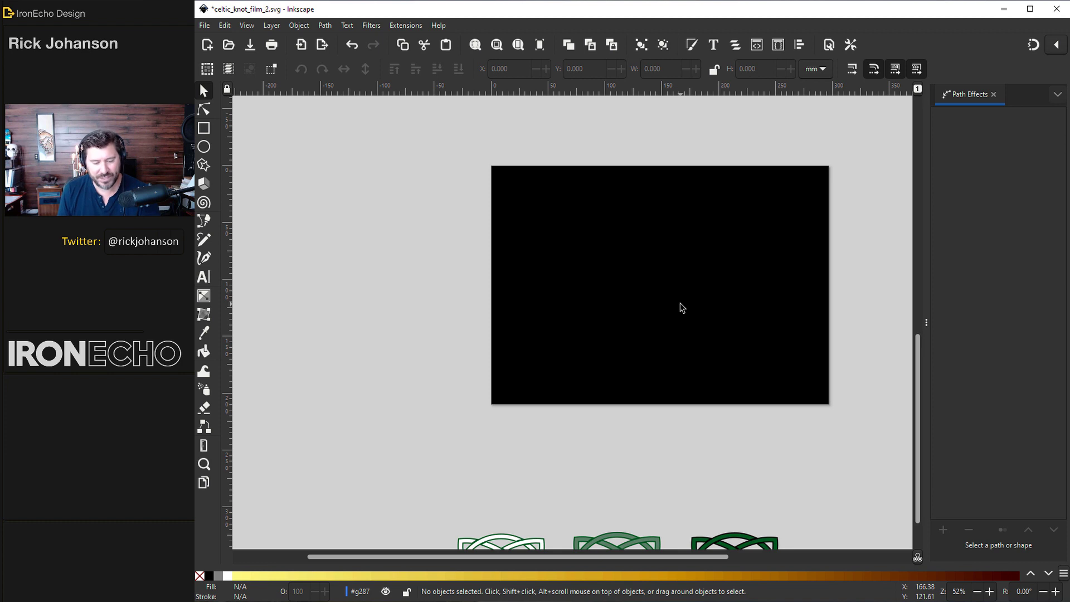
- Draw a square about 89 mm wide from its centre in the upper-left half of the black page
key(5)
scroll(545, 211, down, 2)
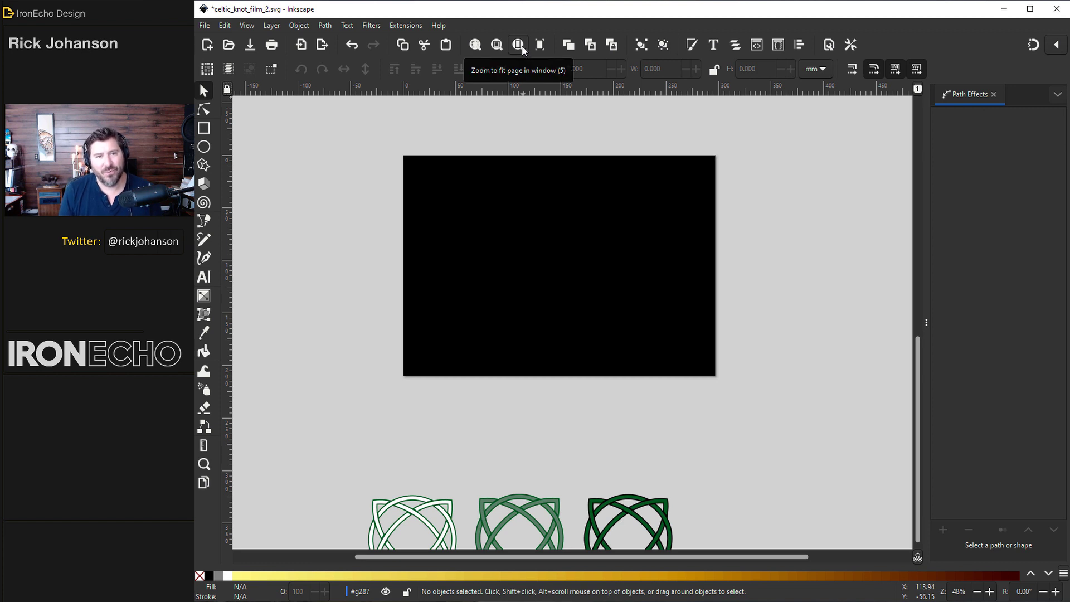
click(521, 48)
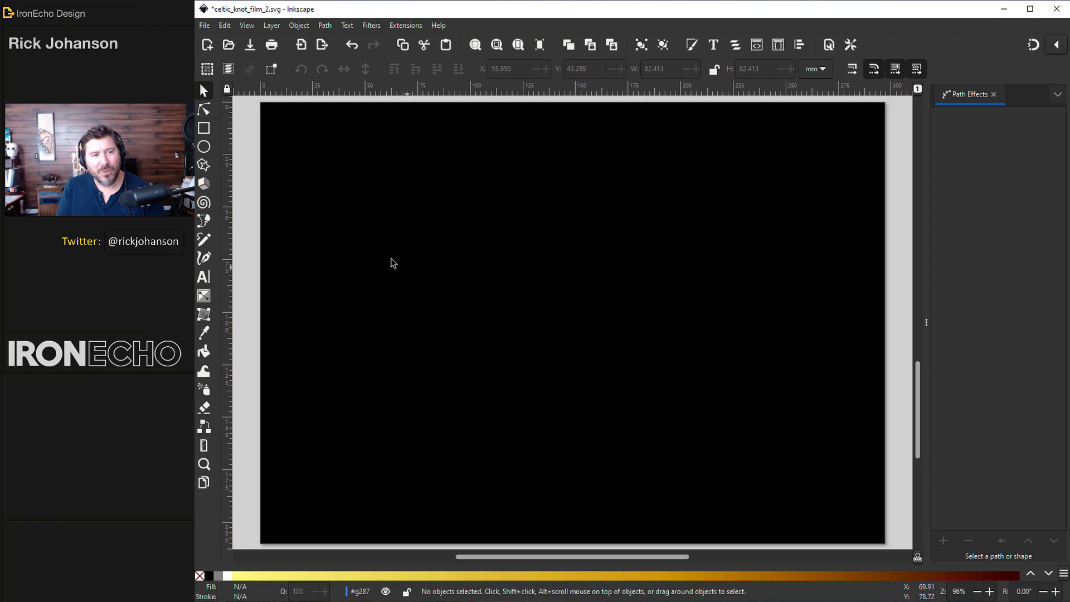
click(204, 128)
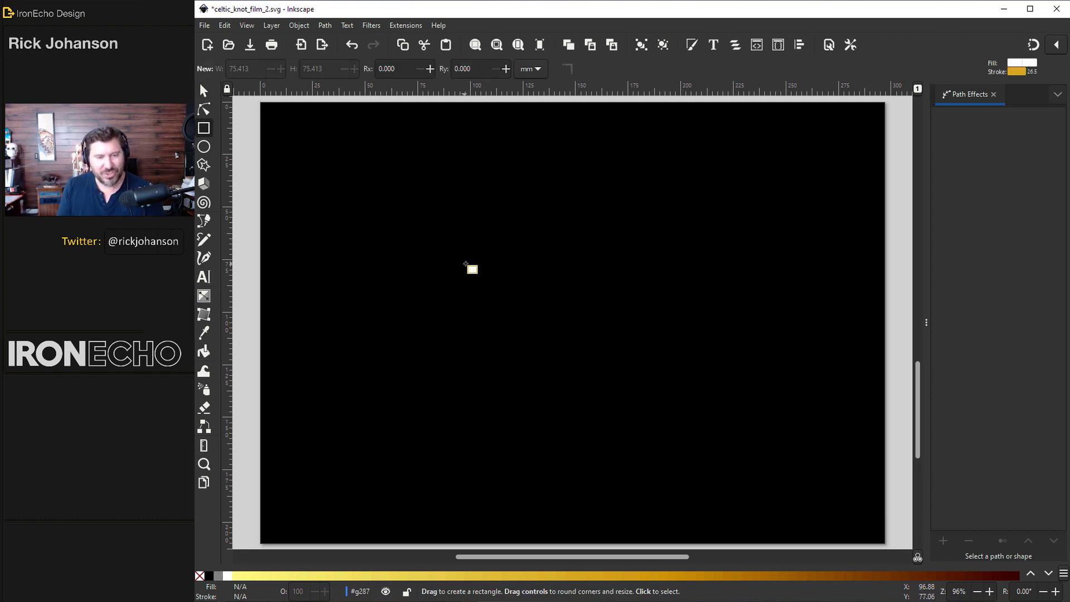
key(ctrl)
drag(458, 258, 551, 352)
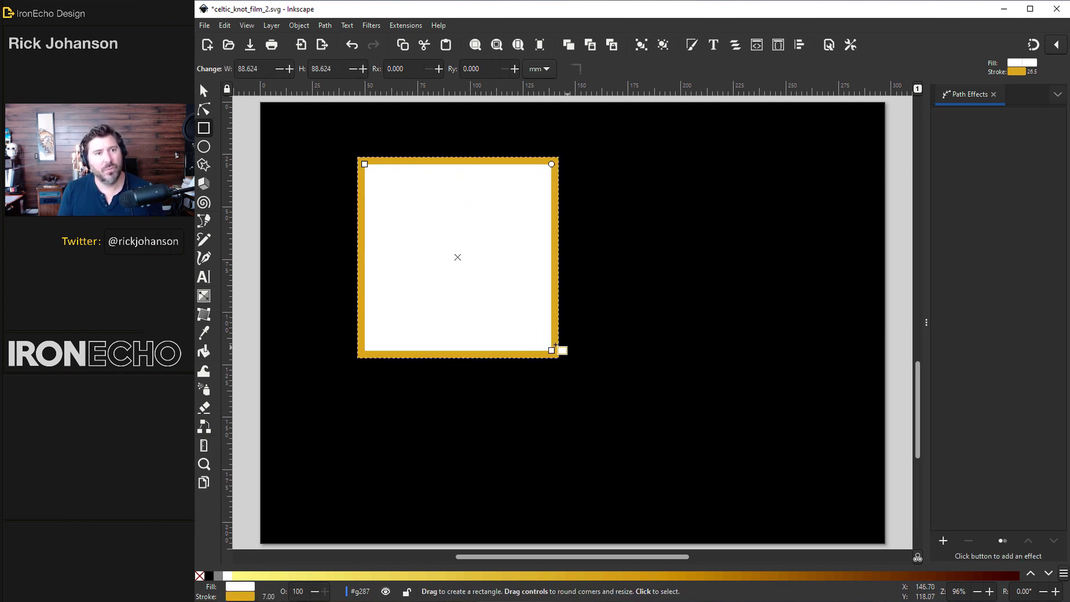
- Remove the square's fill and change its stroke colour to white
click(299, 26)
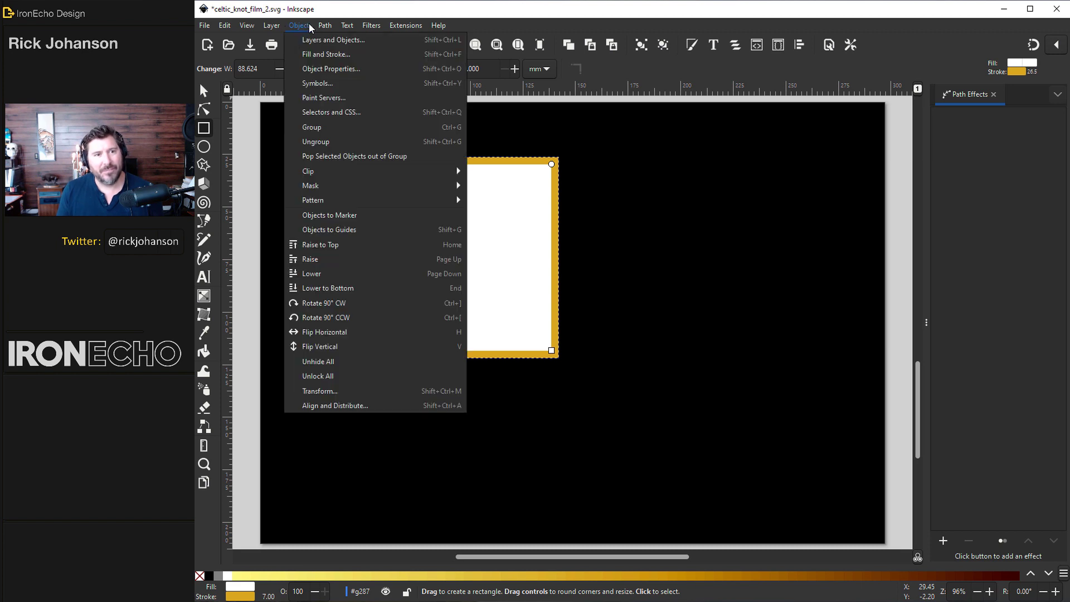
click(311, 56)
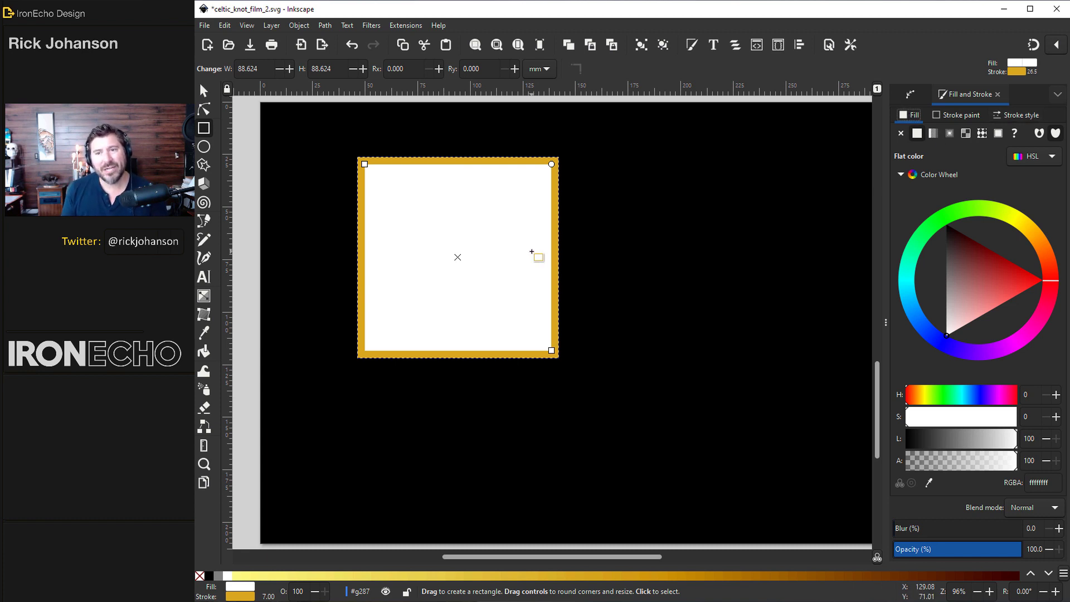
click(900, 134)
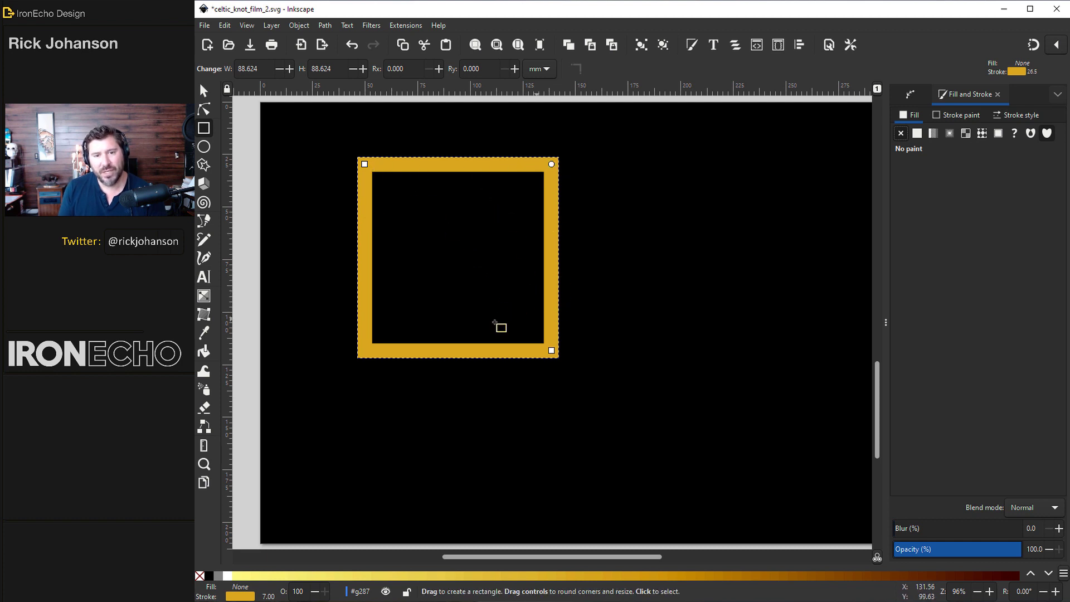
click(954, 116)
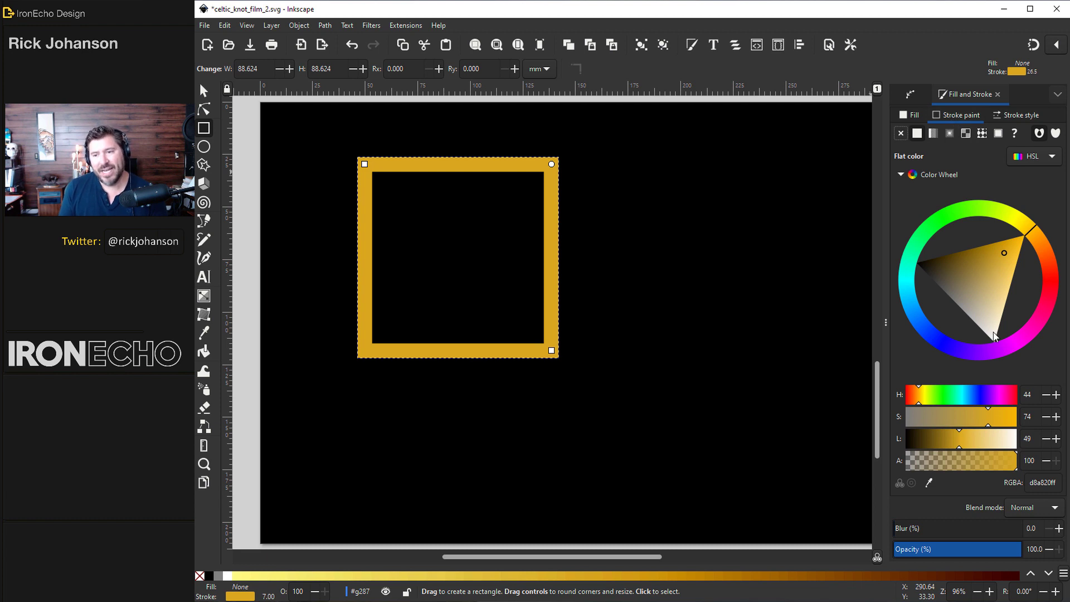
drag(993, 332, 995, 356)
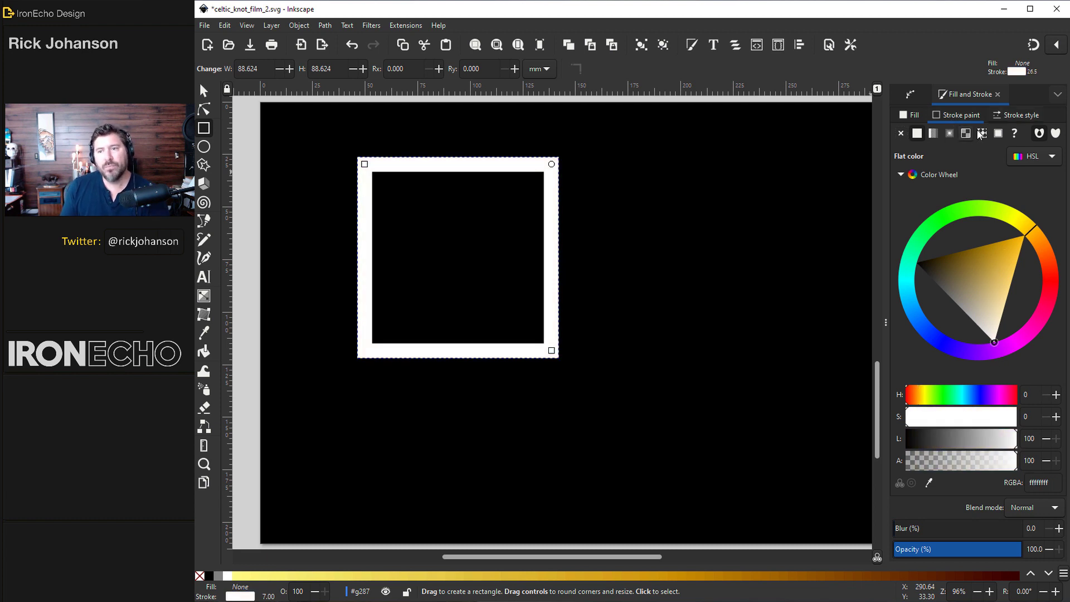
- Set the square's stroke width to 5 mm with a square cap, and save the document
click(1020, 115)
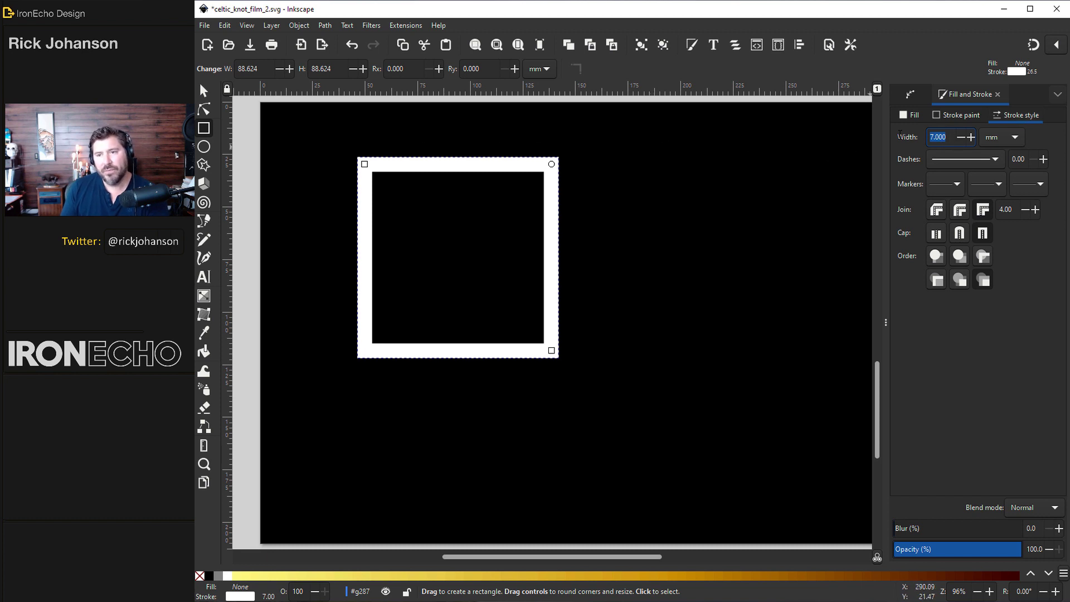
text(5.0)
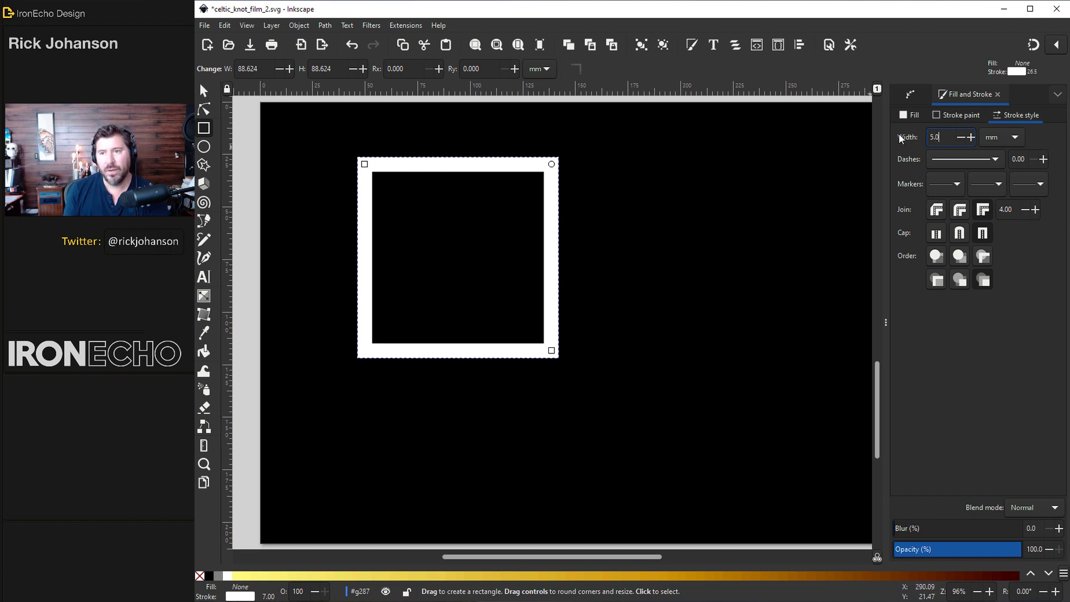
key(Return)
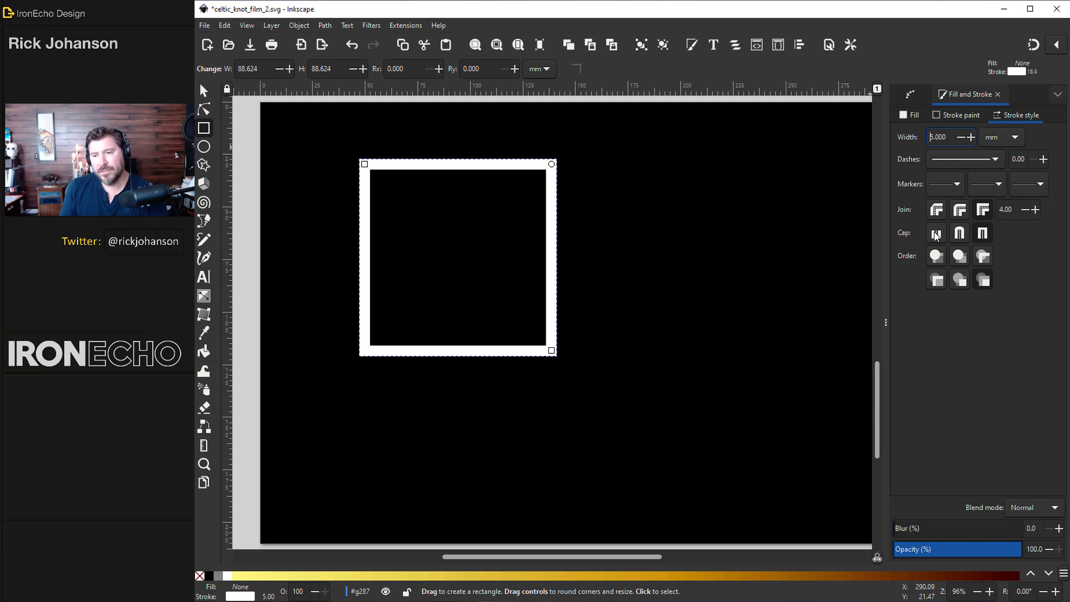
click(985, 238)
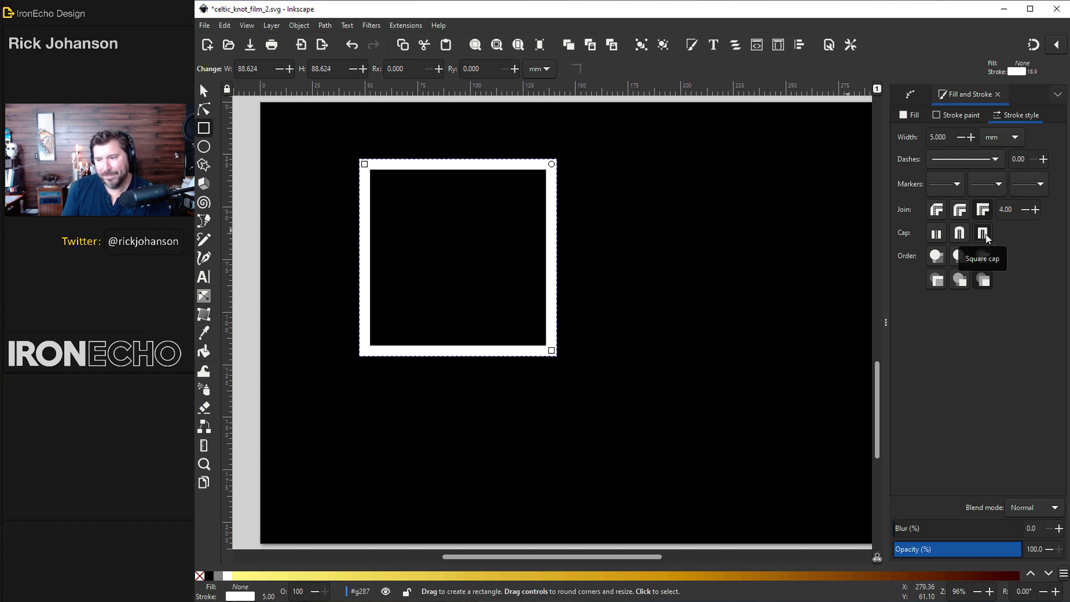
key(ctrl+s)
- Duplicate the square and place the copy about 50 mm to the right and 34 mm lower so both overlap
click(204, 91)
click(406, 165)
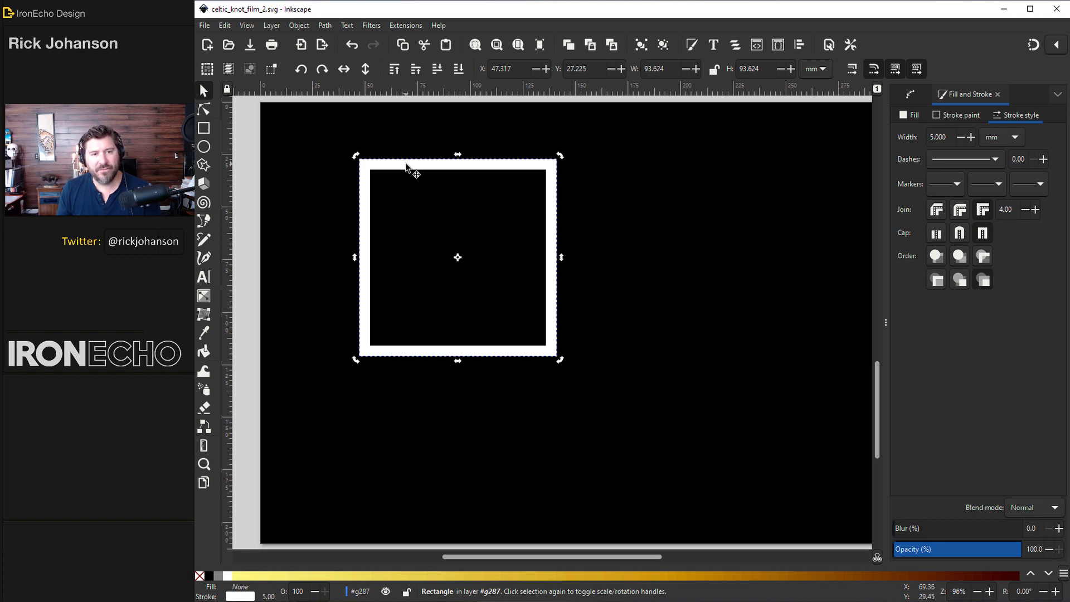
drag(407, 165, 512, 239)
- Select both overlapping squares and group them
drag(322, 136, 732, 486)
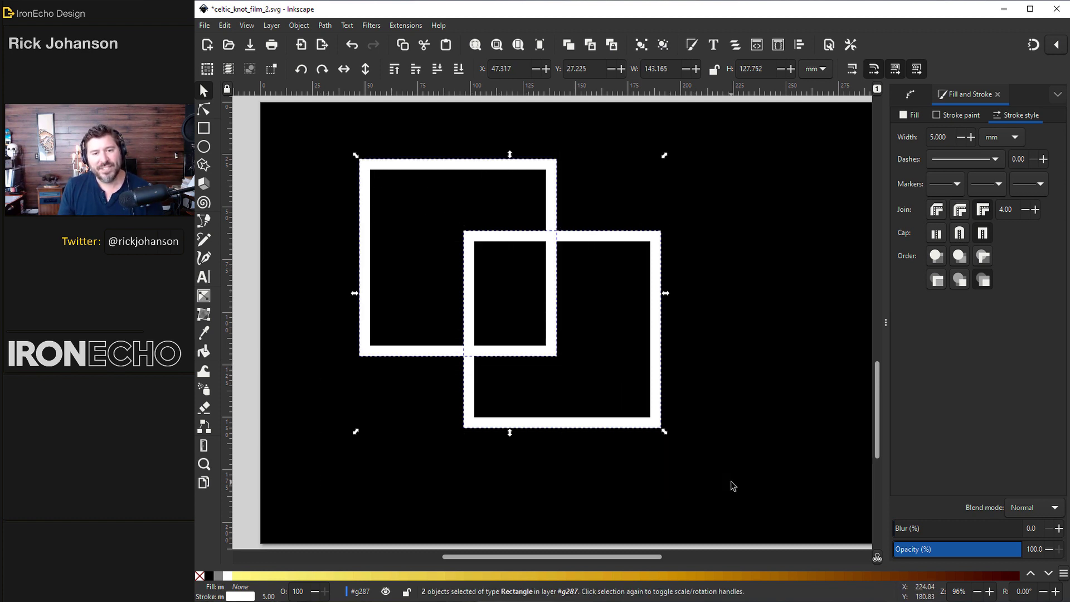
key(ctrl)
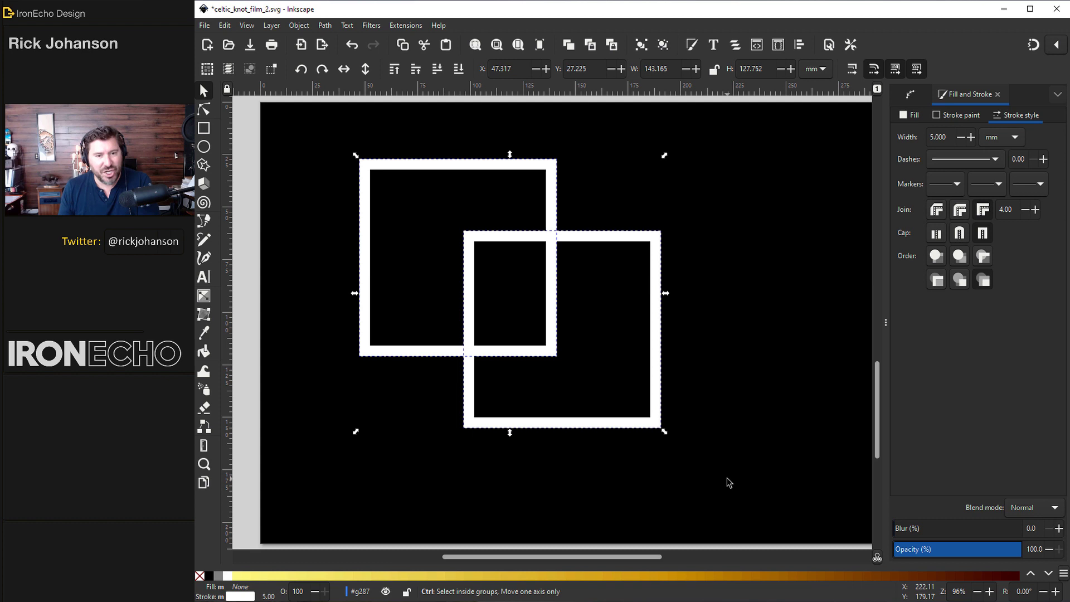
key(ctrl+g)
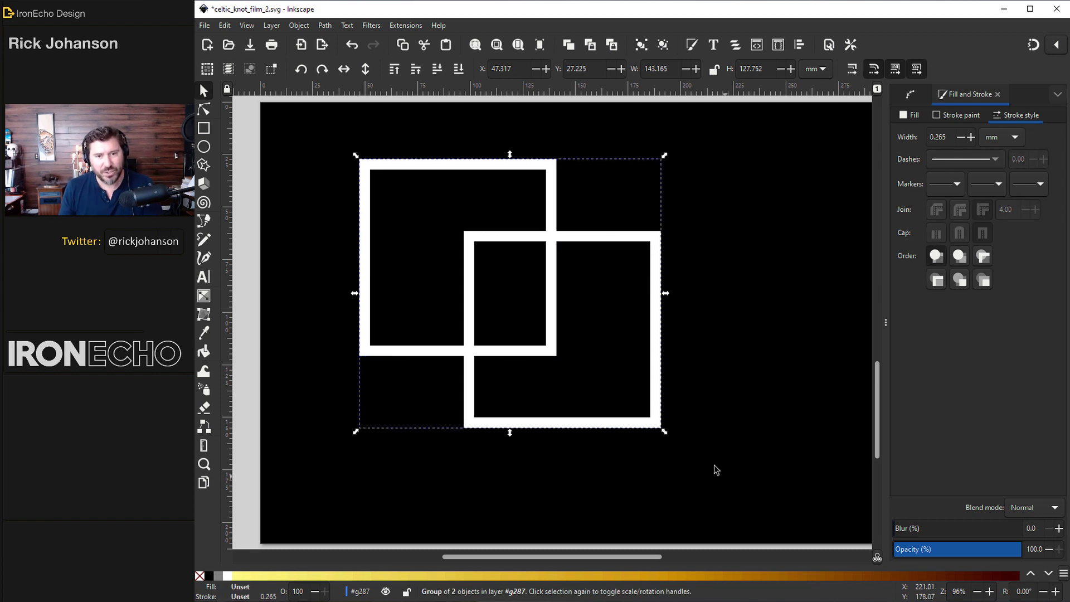
- Add the Knot path effect to the group of squares
click(911, 95)
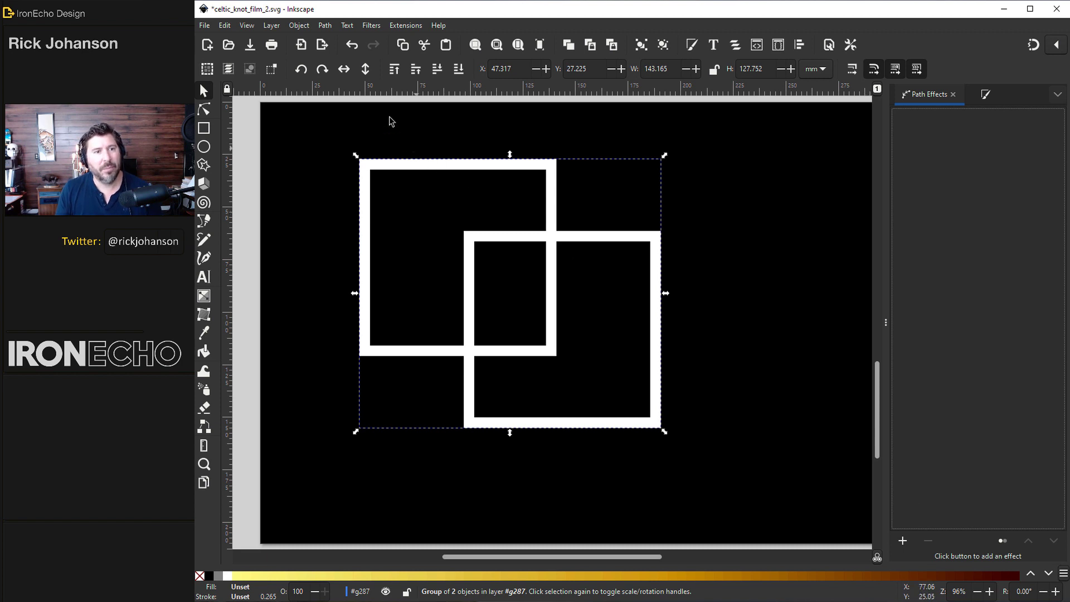
click(324, 25)
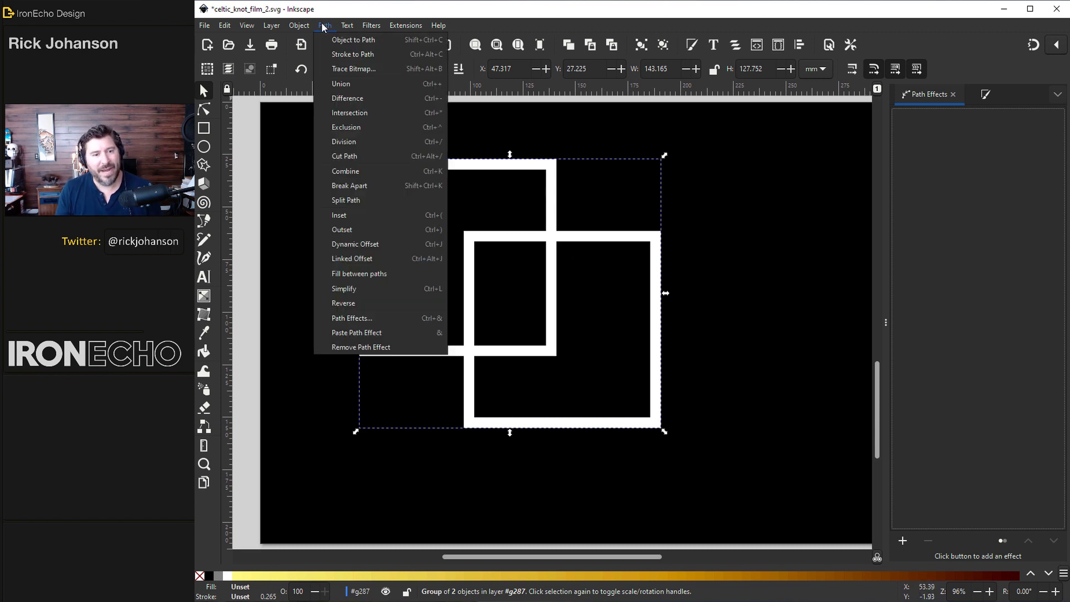
click(348, 318)
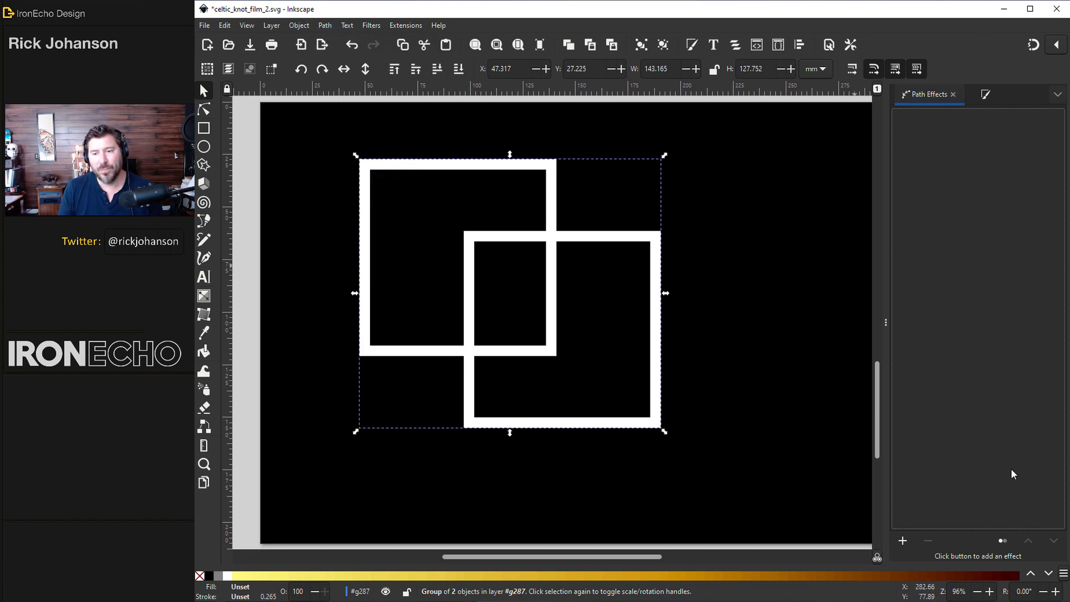
click(903, 541)
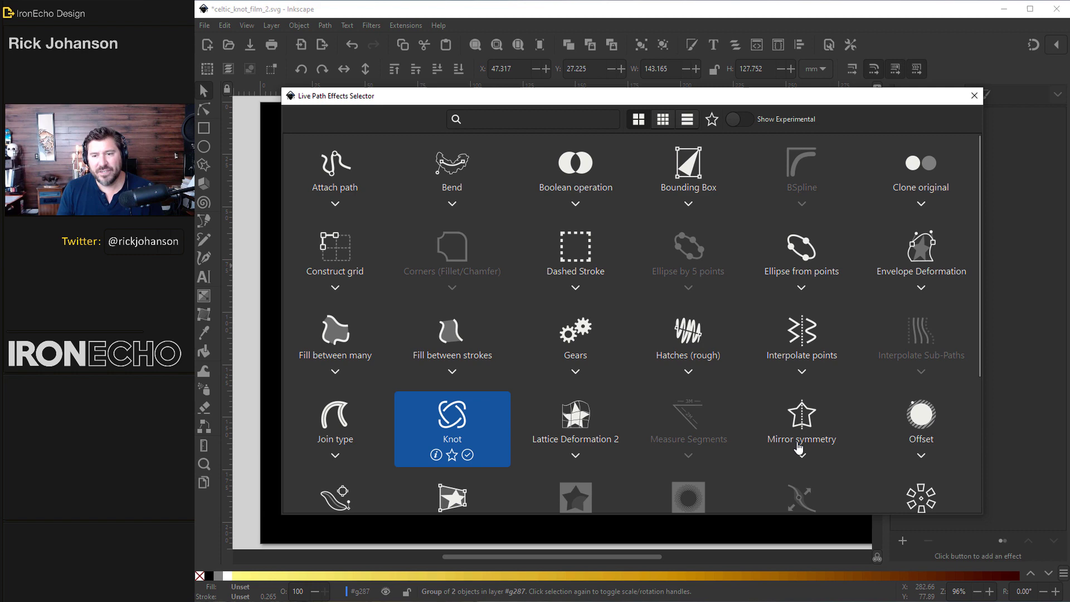
click(462, 425)
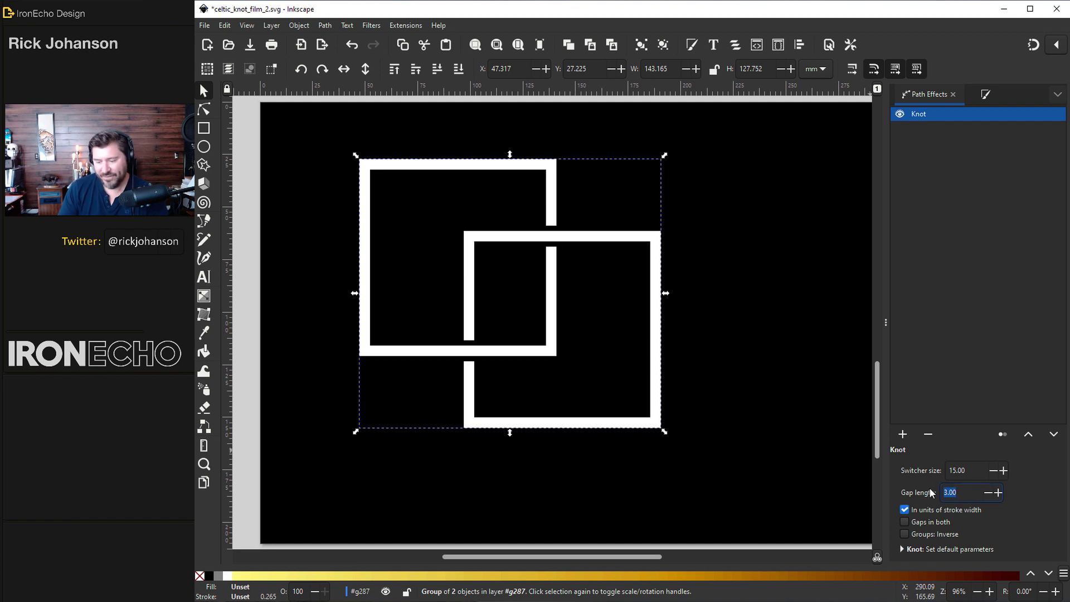
- Try a gap length of 4 for the Knot effect and settle on 2.50
text(4)
key(Return)
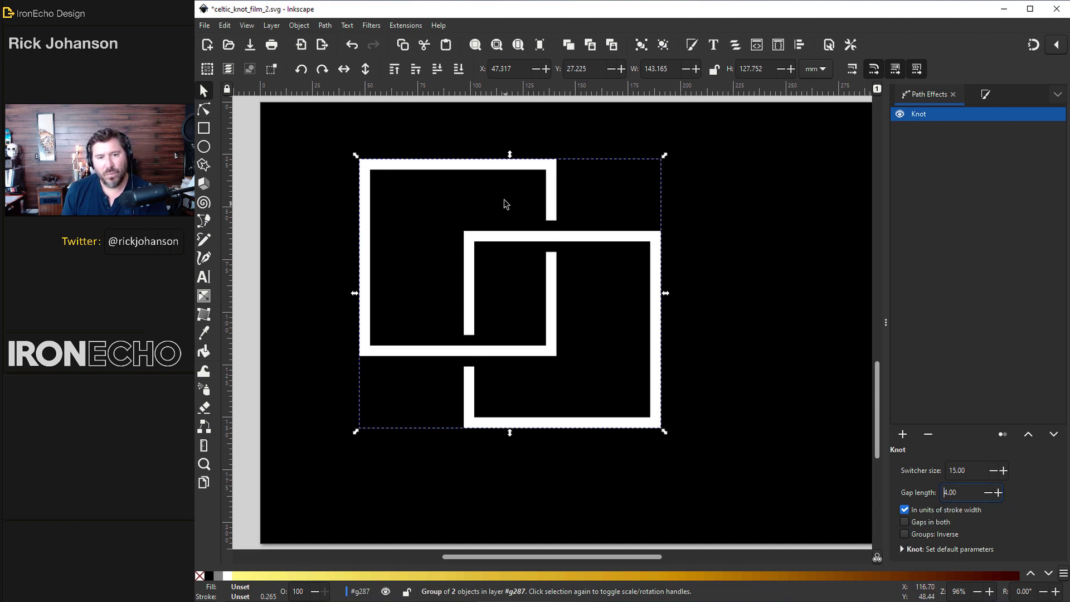
key(ctrl+a)
text(2.50)
key(Return)
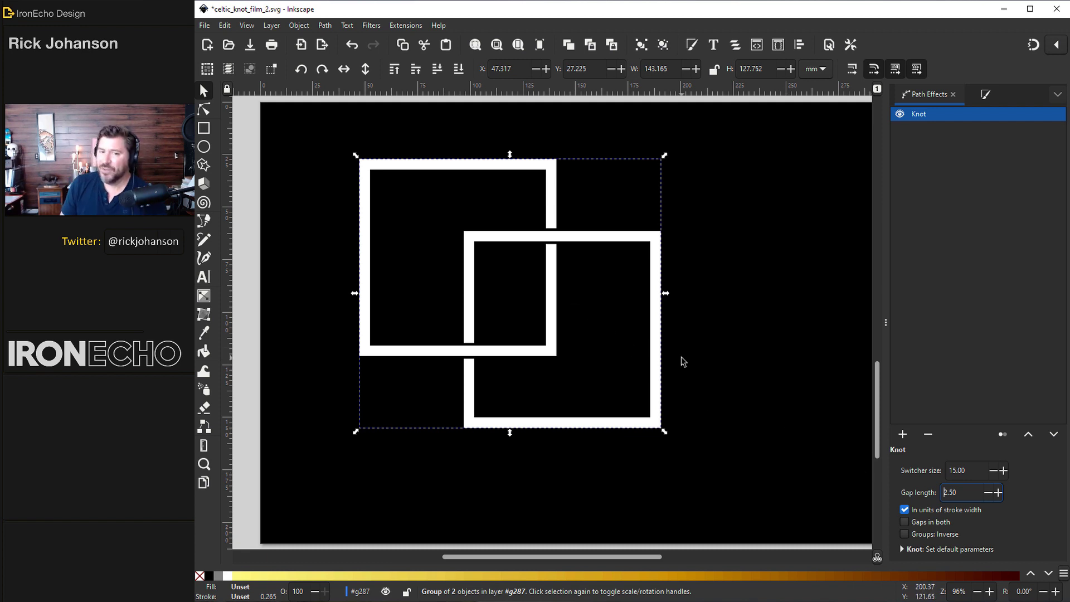
- Show the Knot effect's crossing switcher with the Node tool and set the switcher size to 25
click(204, 110)
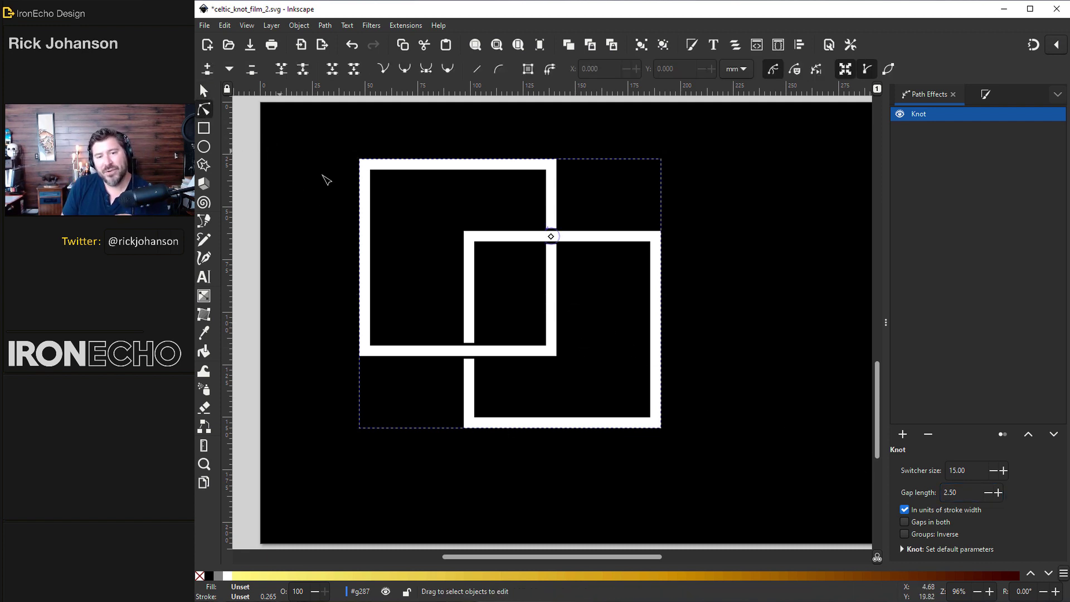
click(551, 237)
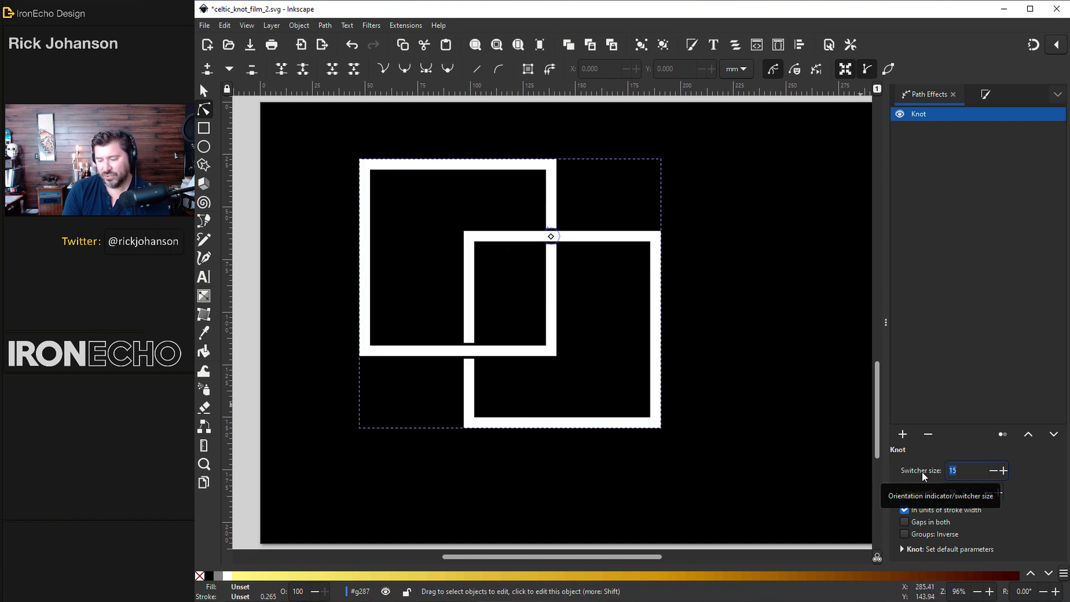
key(Up)
- Cycle the upper-right crossing of the two squares through its over, under and no-gap states
scroll(549, 231, up, 2)
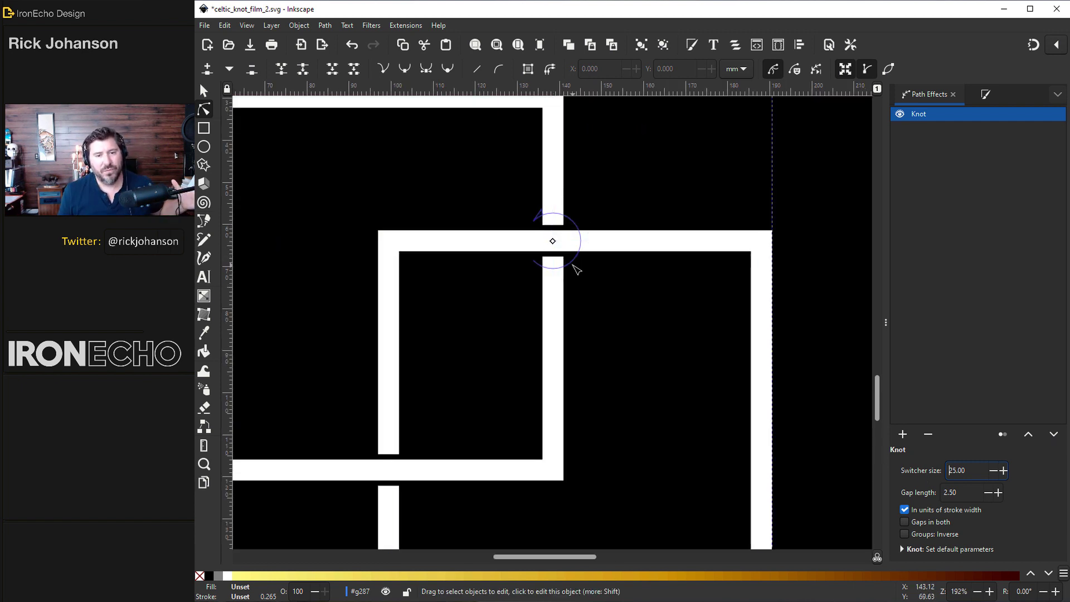
click(553, 242)
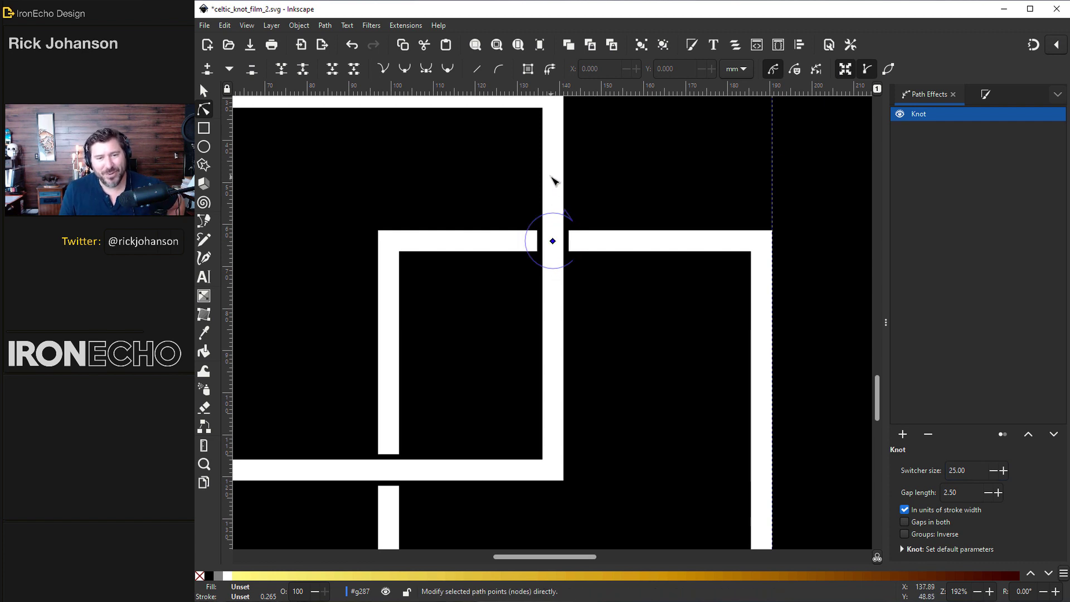
click(553, 240)
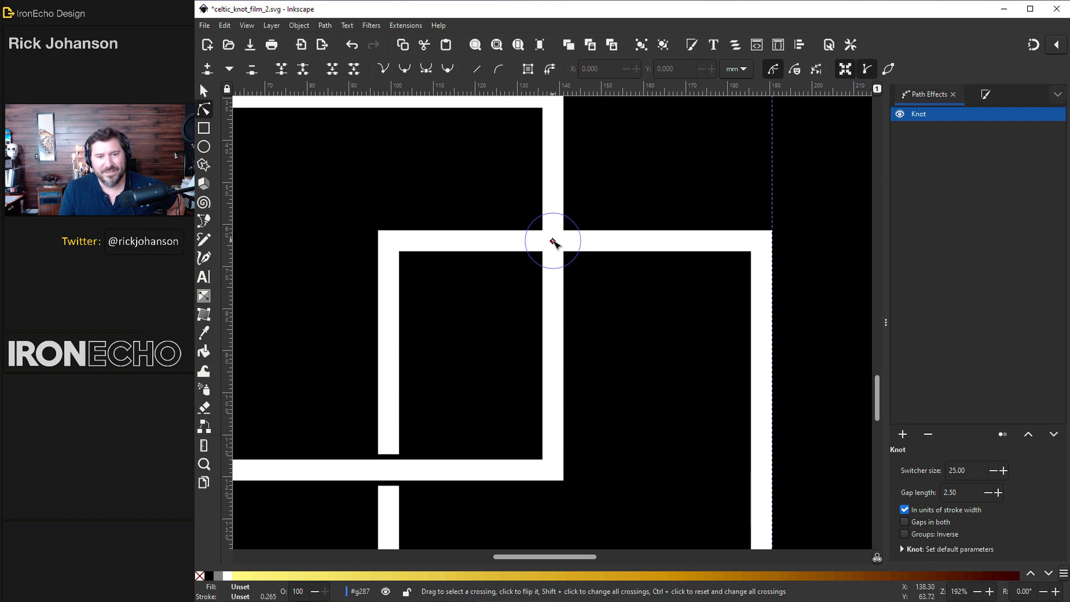
click(554, 242)
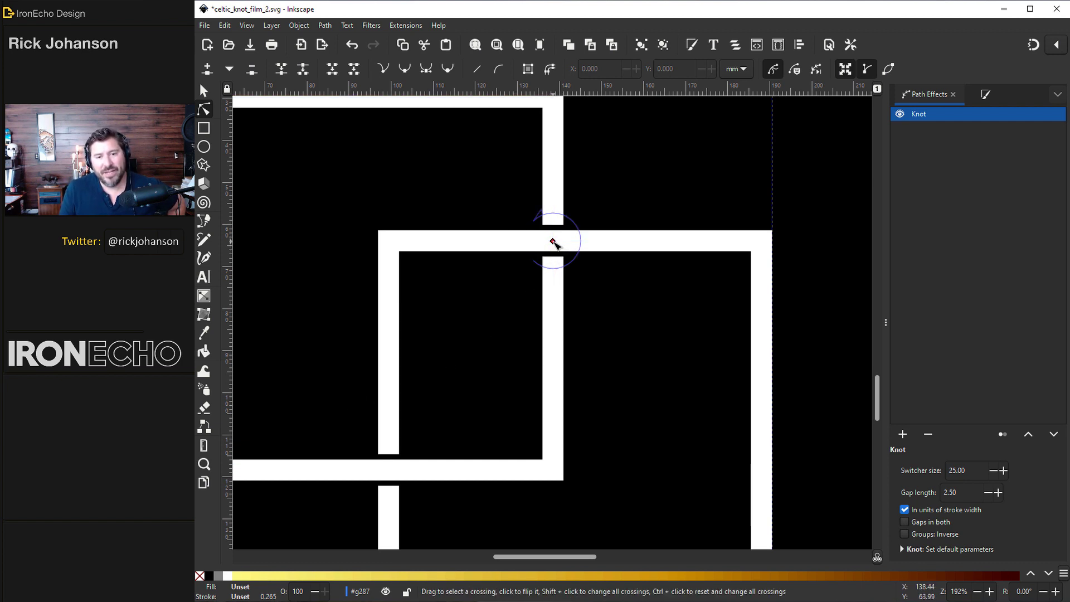
- Activate the lower-left crossing of the squares and cycle it through its over and under states
click(388, 470)
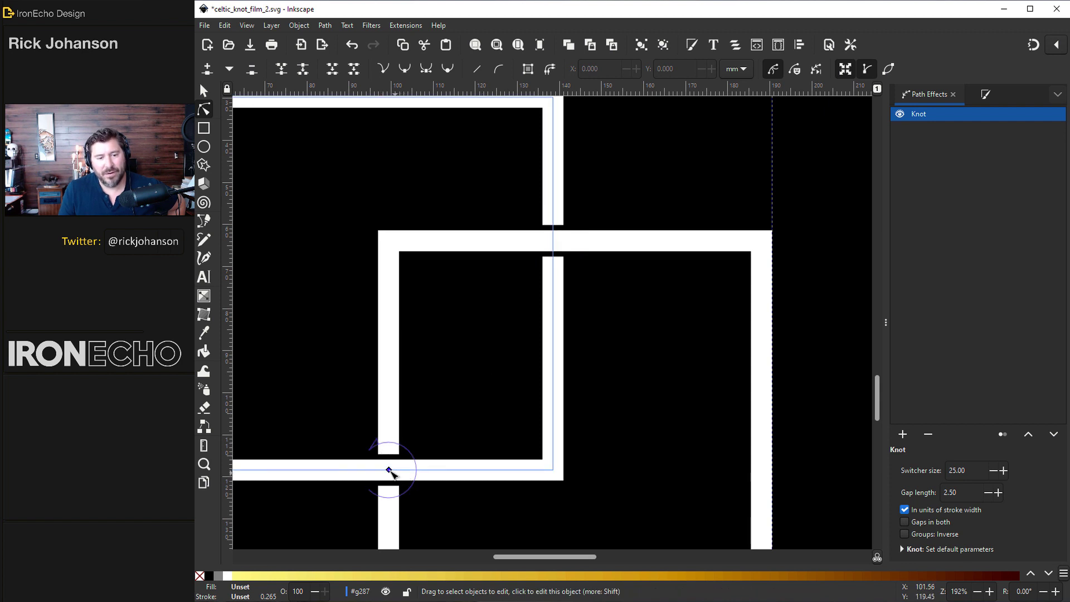
click(388, 470)
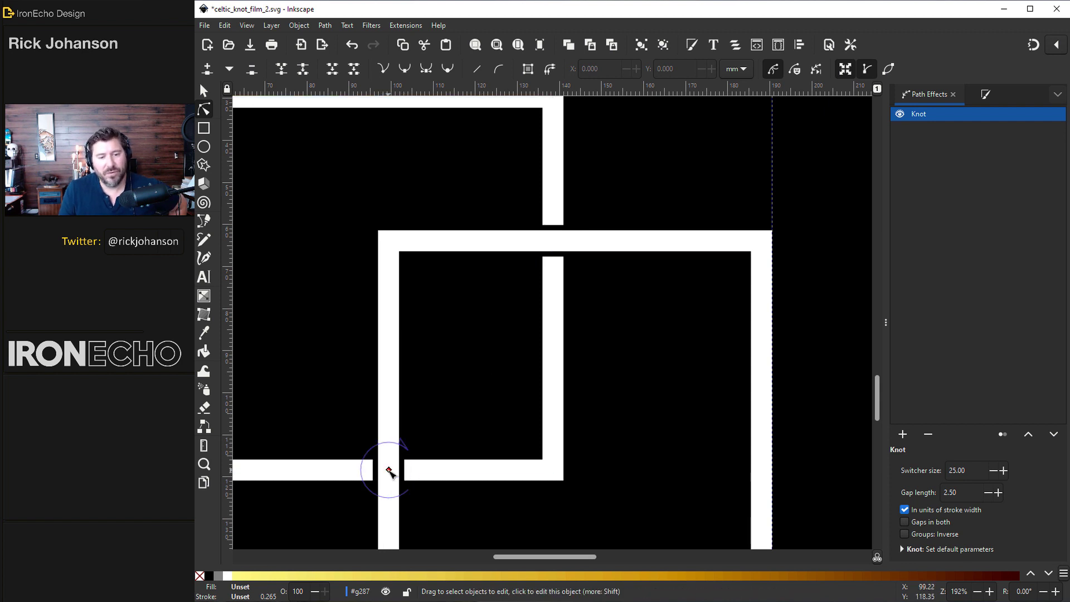
click(388, 470)
click(388, 470)
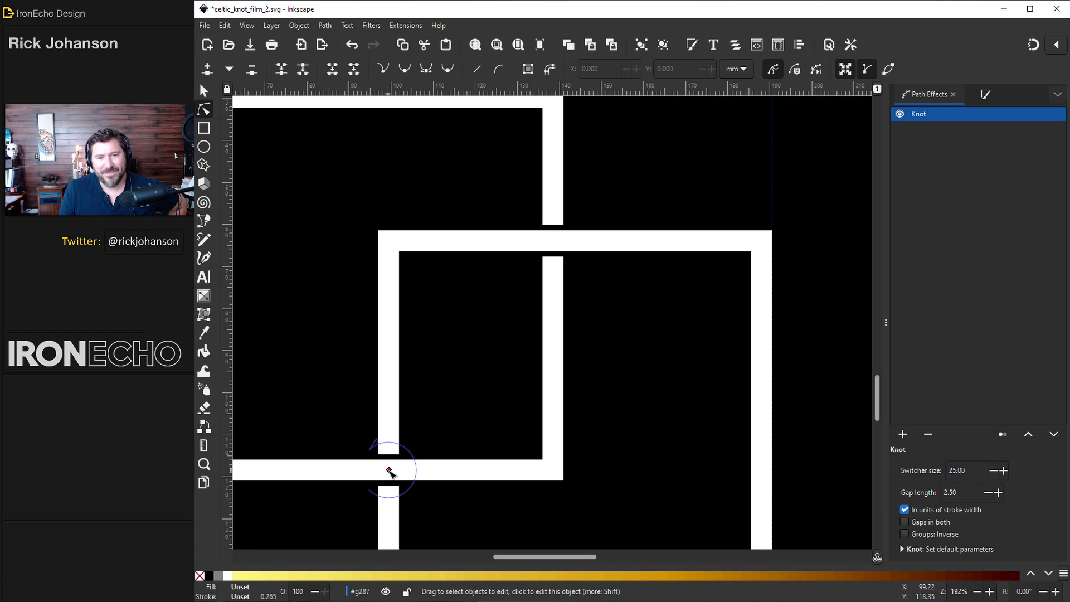
- Select the knotted squares group and convert its strokes to filled outlines with Stroke to Path
scroll(492, 433, down, 2)
key(s)
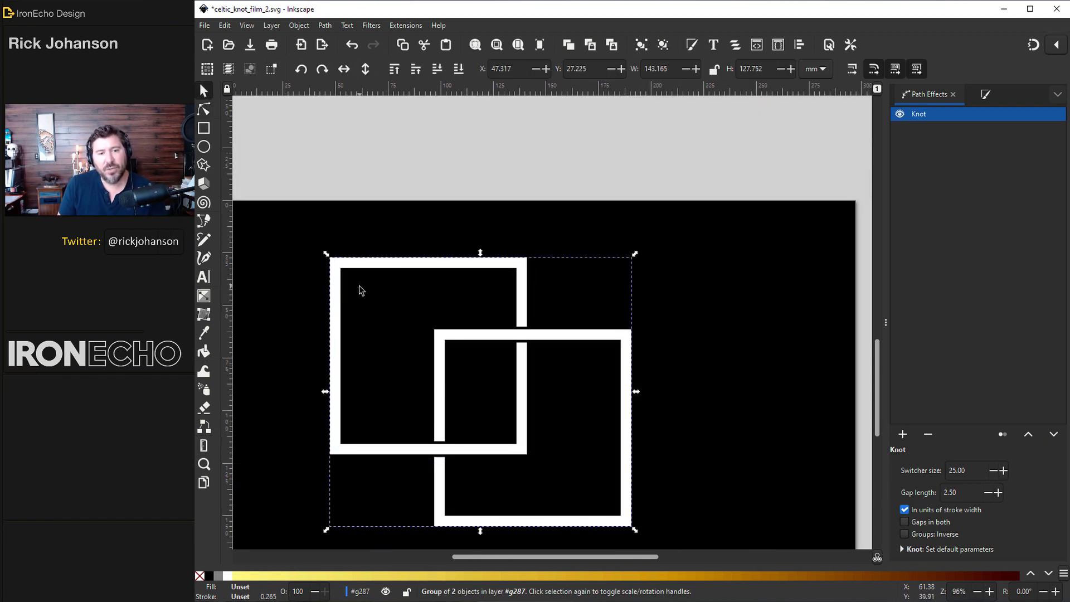
scroll(368, 296, down, 2)
click(310, 192)
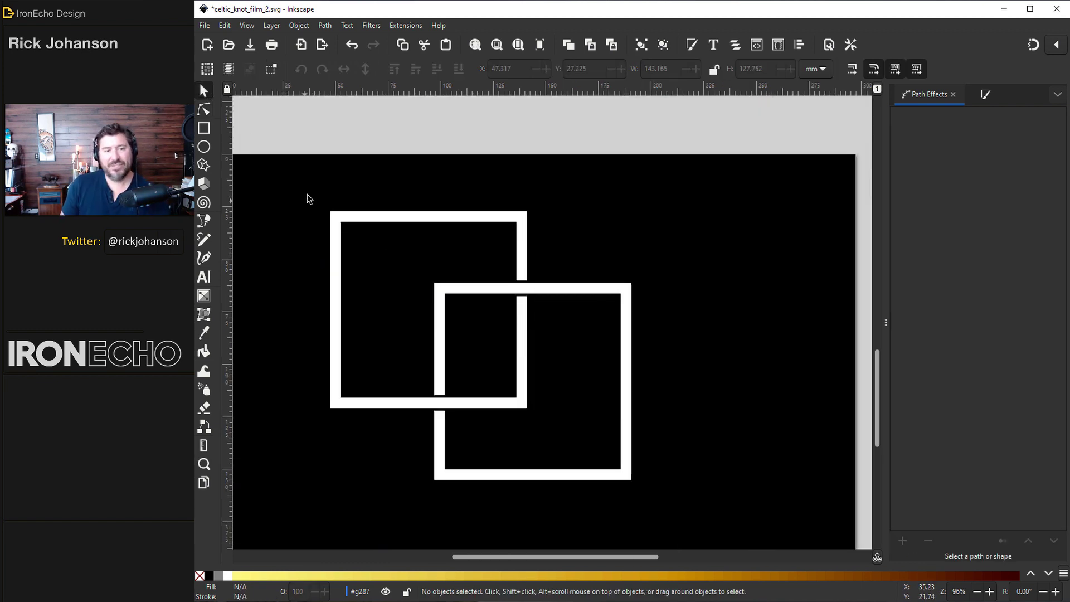
drag(296, 189, 701, 525)
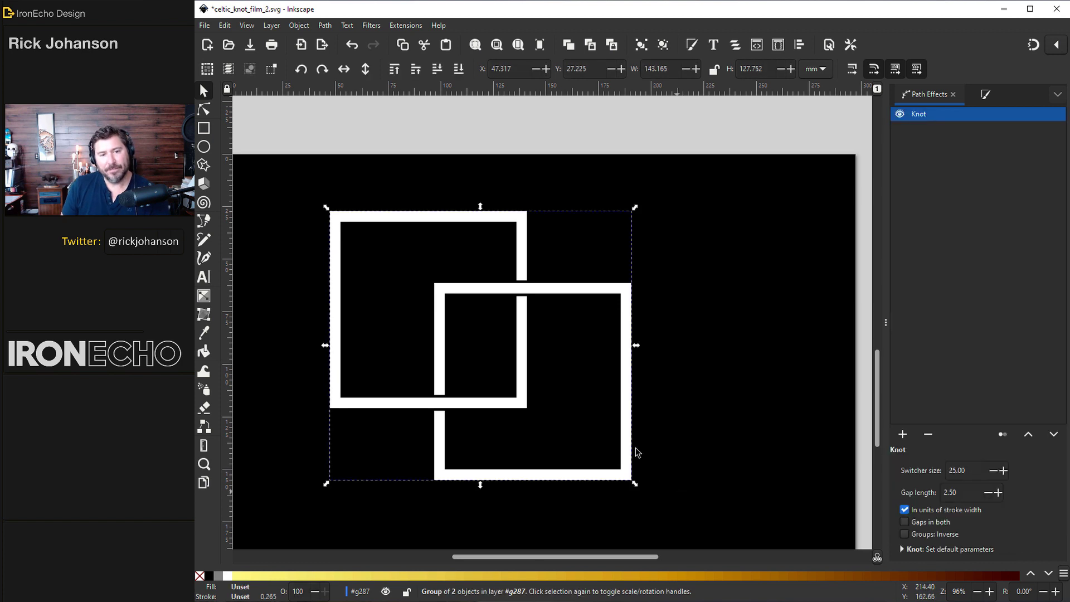
click(325, 25)
click(352, 55)
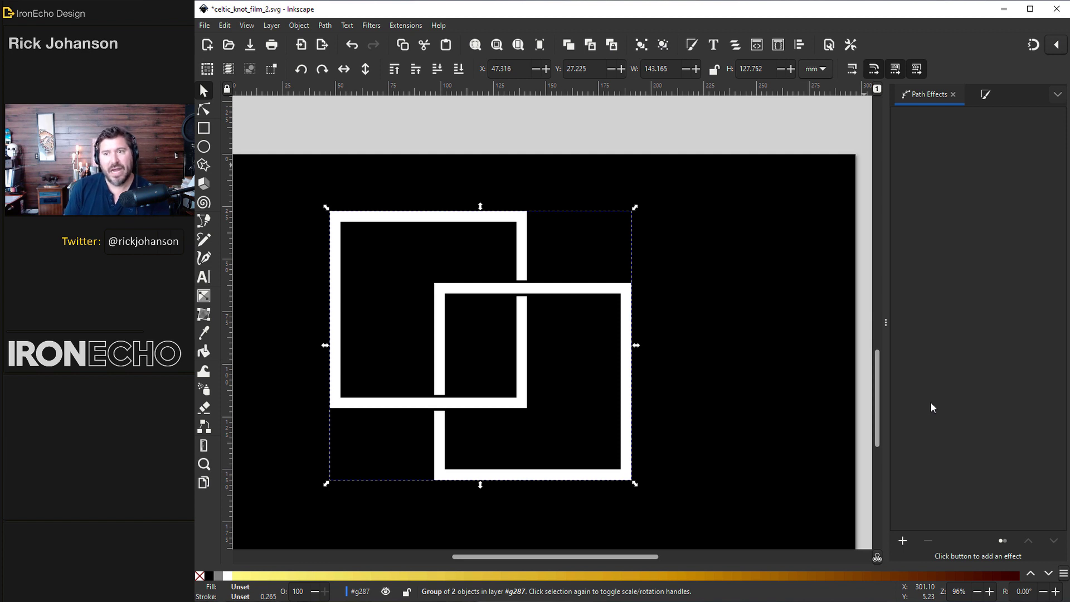
- Give the outlined squares a flat orange-yellow fill (ffbb00ff) and a flat dark red stroke (870200ff)
click(985, 93)
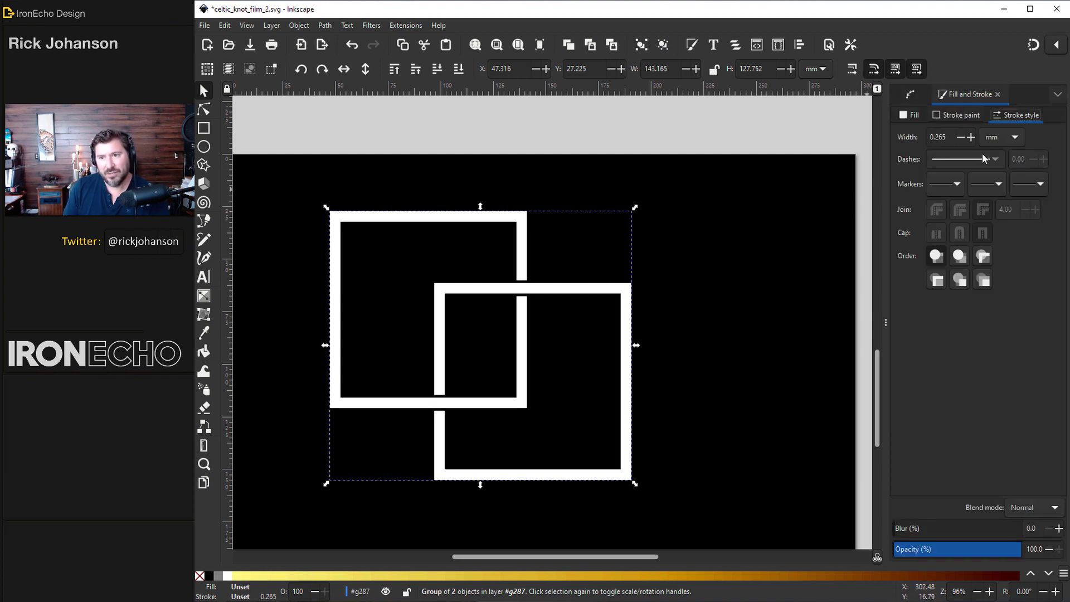
click(911, 115)
click(918, 134)
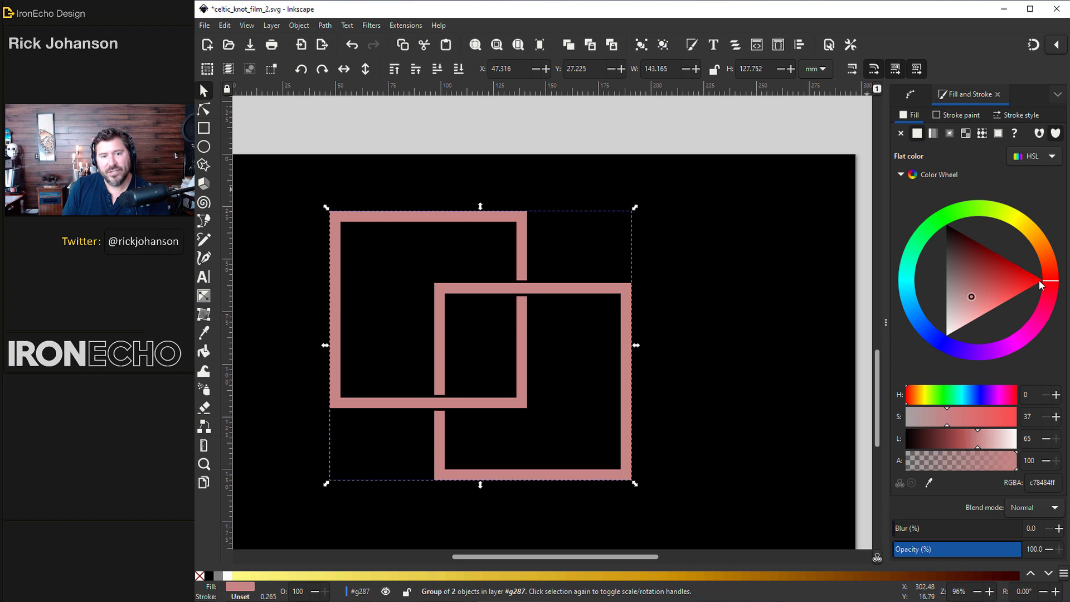
drag(998, 281, 1026, 237)
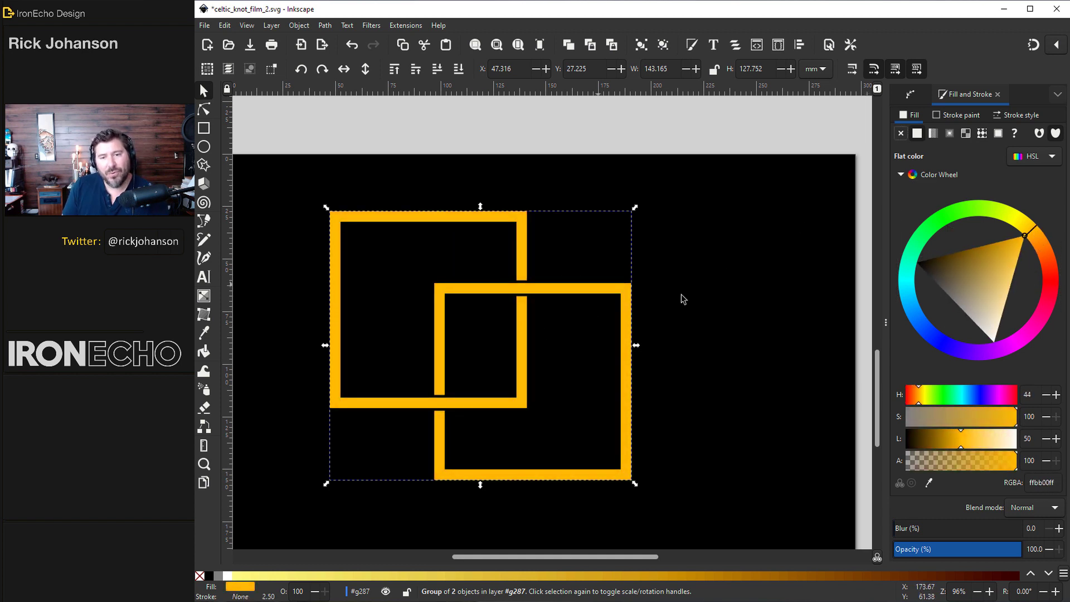
click(948, 116)
click(918, 133)
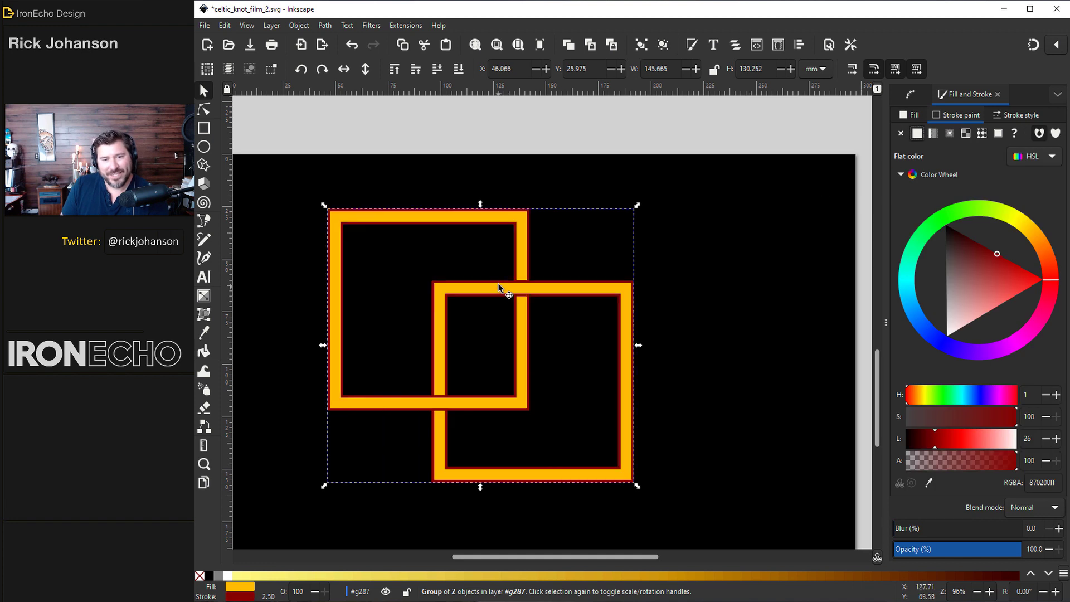
- Delete the squares and draw a circle with a radius of about 48 mm on the black background
key(Delete)
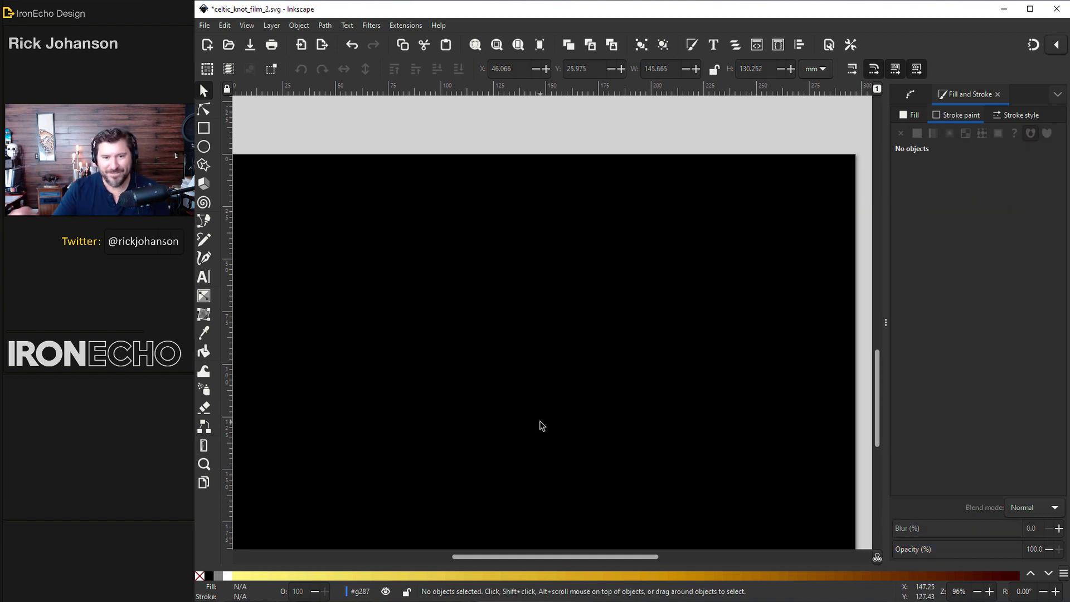
click(204, 146)
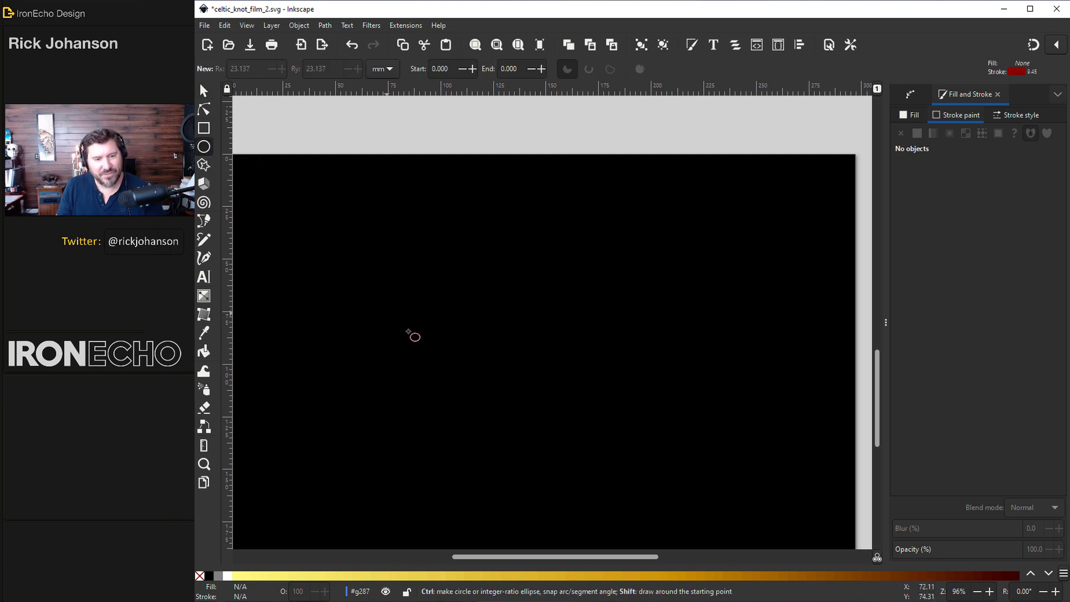
drag(380, 310, 489, 412)
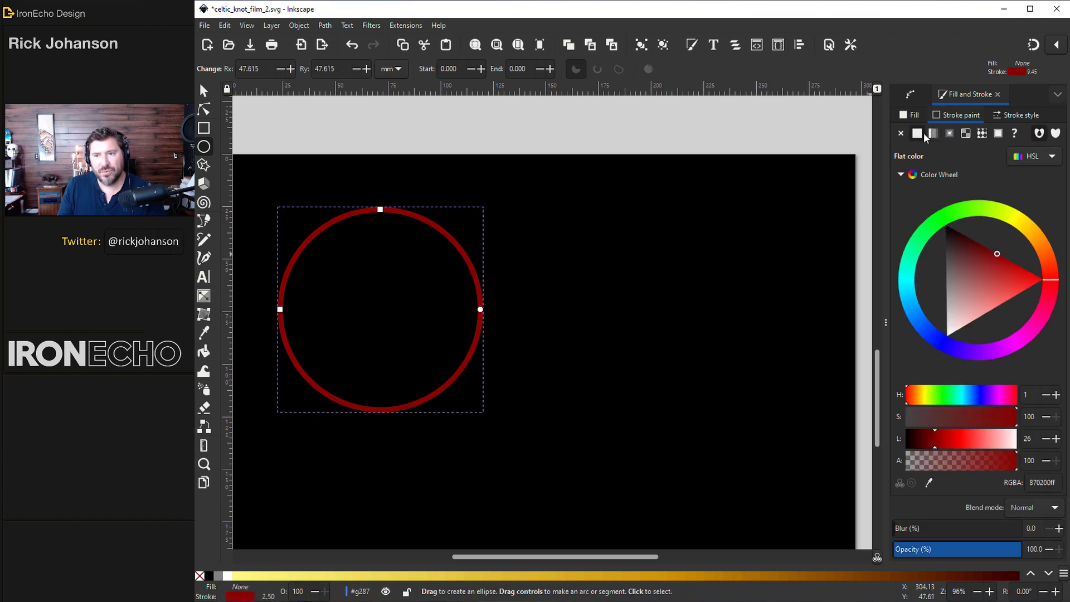
- Make the circle's stroke white (ffffffff) and set the stroke width to 5 mm
drag(959, 235, 916, 405)
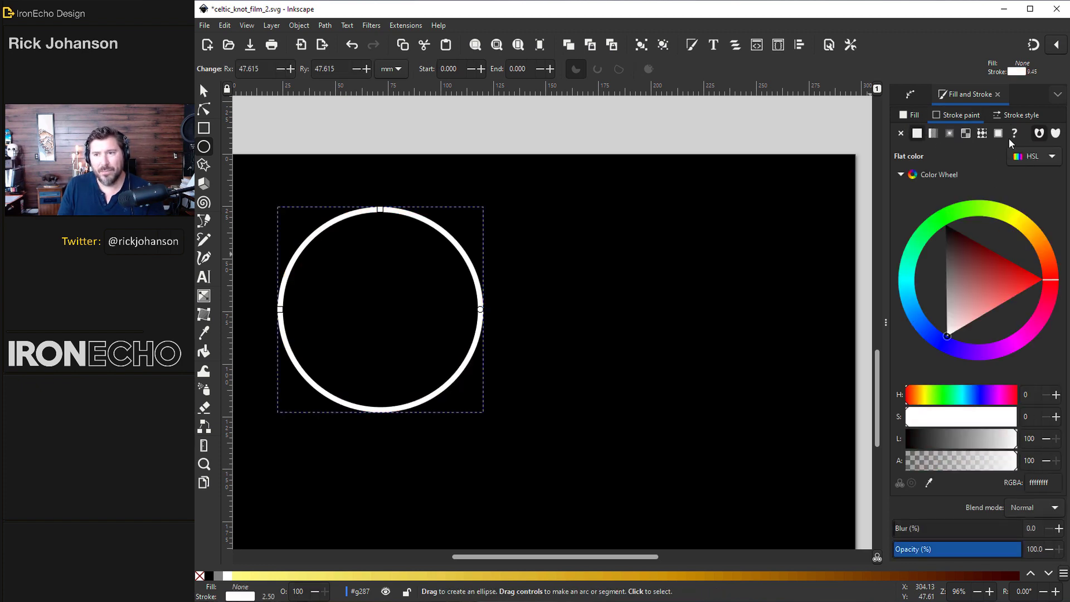
click(1014, 115)
text(5)
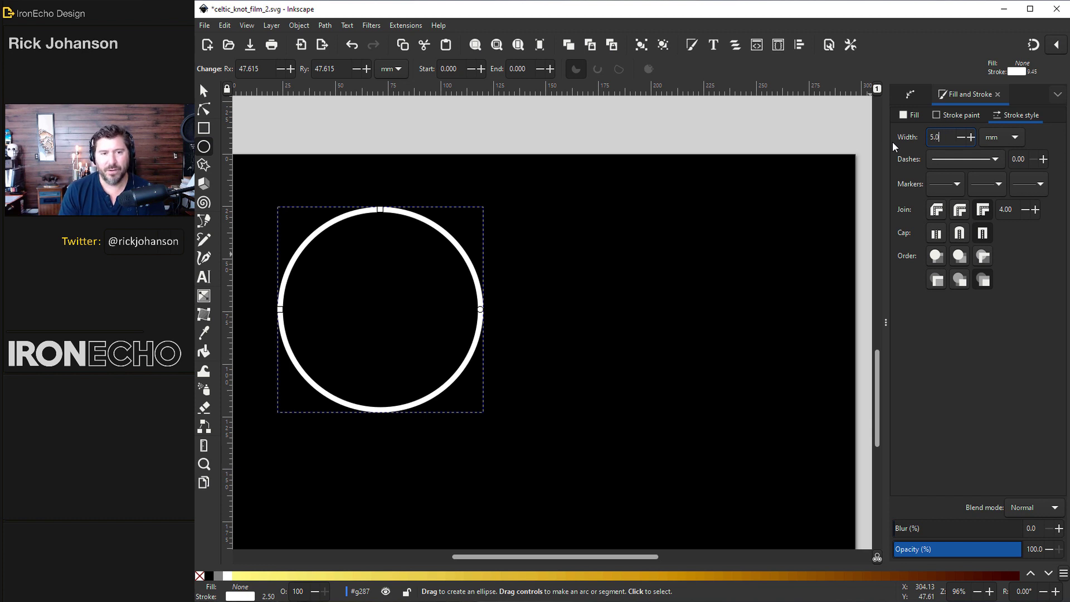
key(Return)
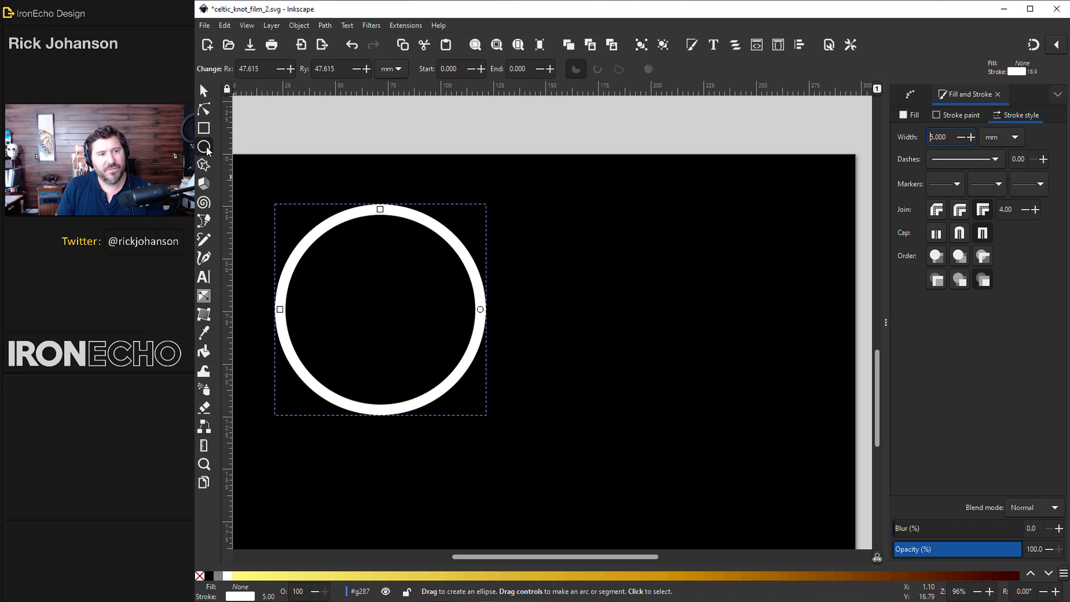
- Convert the circle with Object to Path and switch to the Selector tool
click(324, 25)
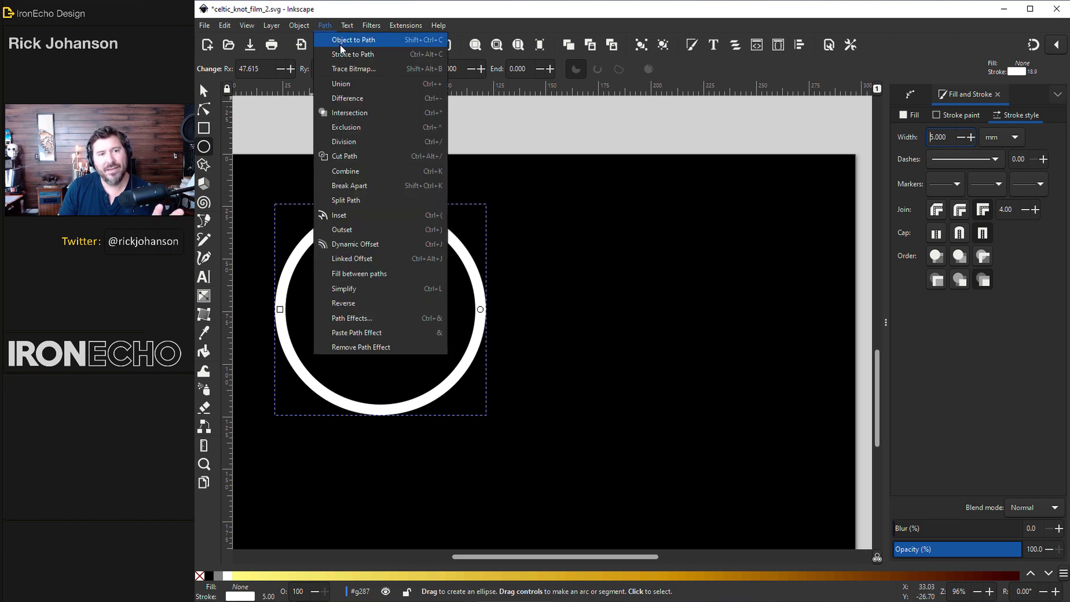
click(341, 40)
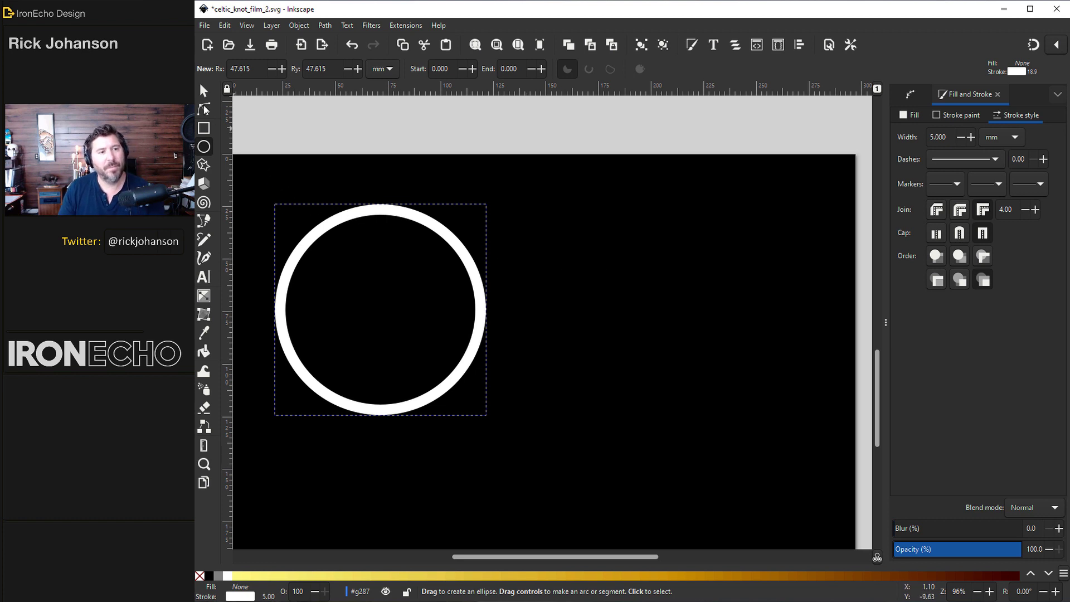
key(s)
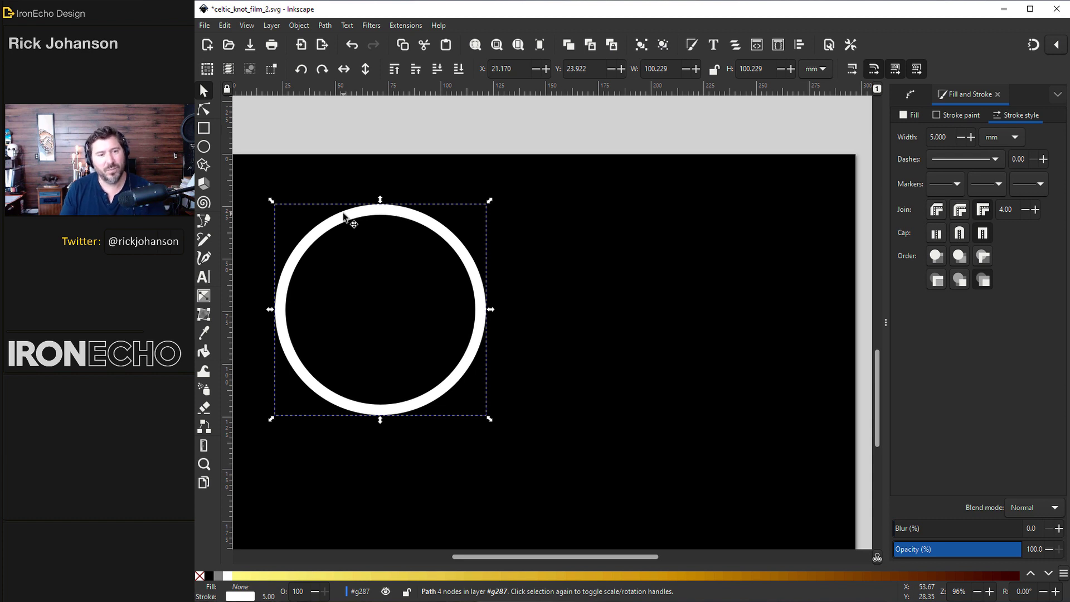
- Copy and paste the circle, placing the copy about 61 mm to the right so both circles overlap
right_click(344, 215)
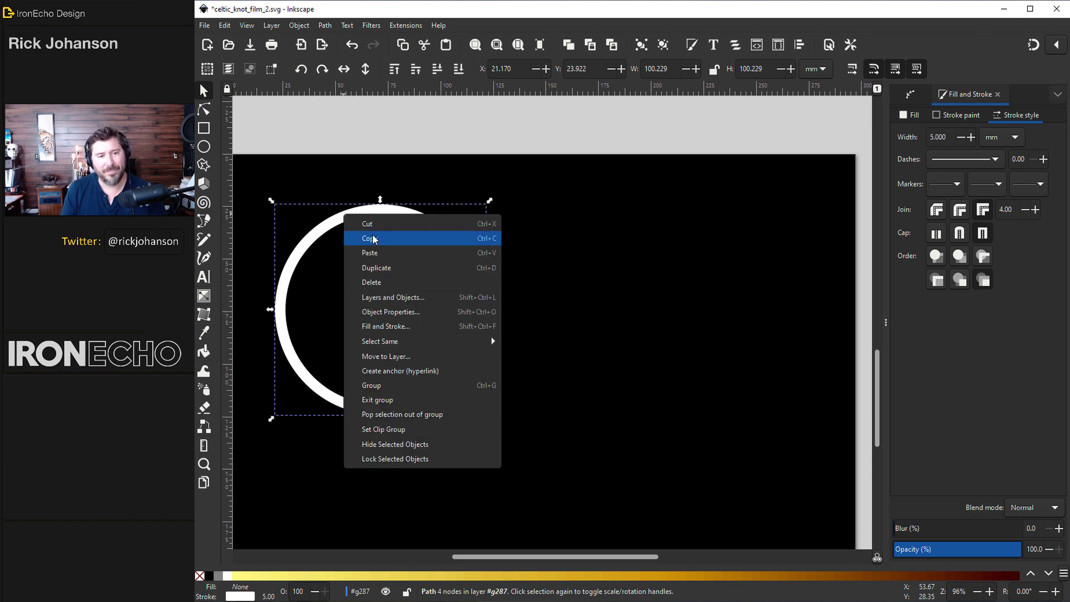
right_click(576, 257)
click(600, 294)
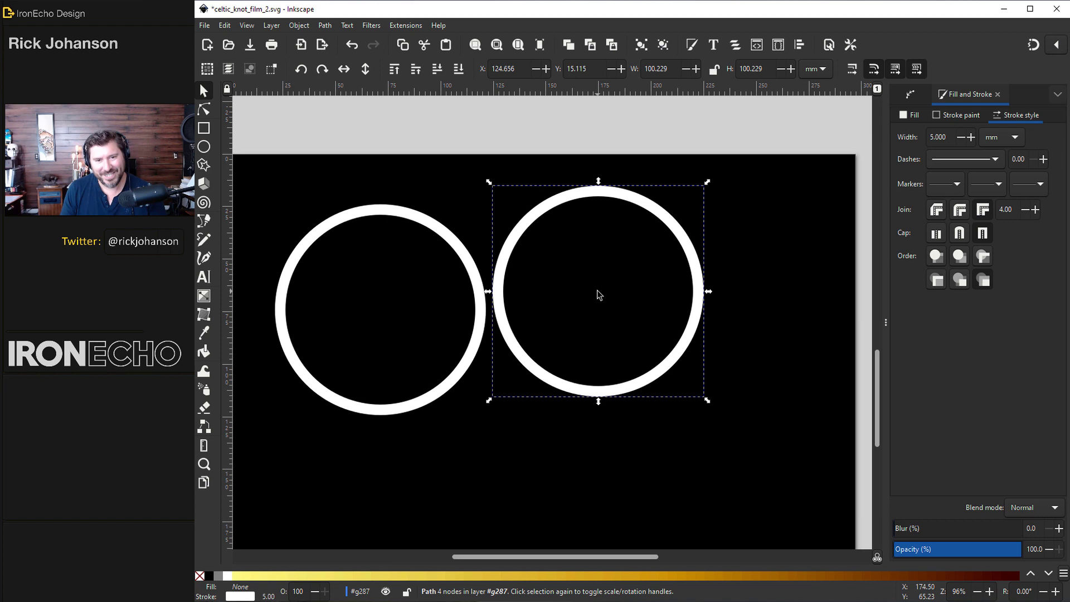
drag(536, 217, 454, 238)
- Select both circles and align their bottom edges relative to the last selected one
shift+click(361, 212)
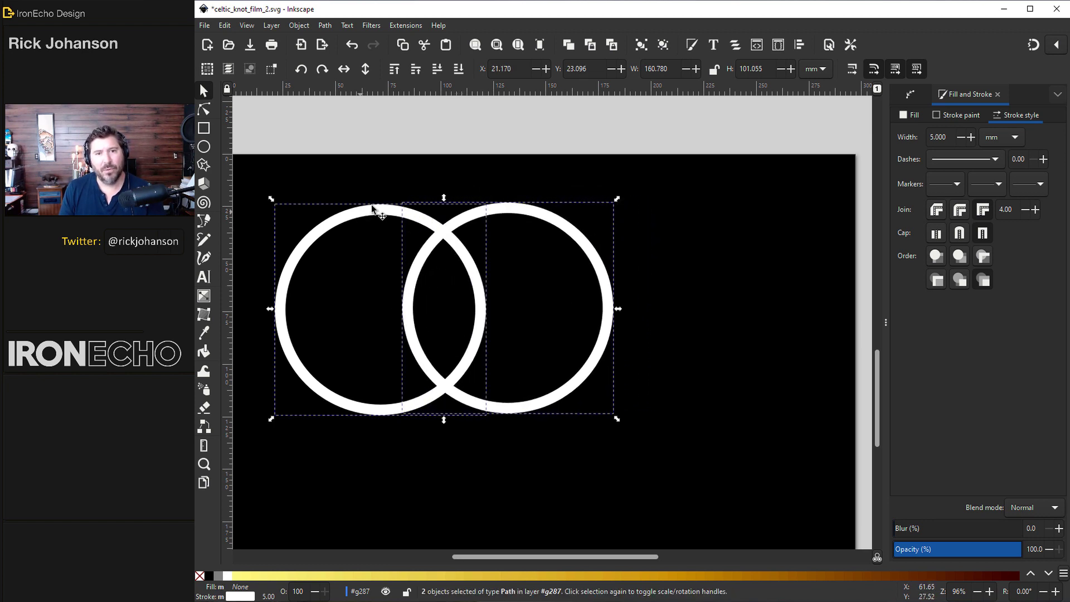
click(800, 45)
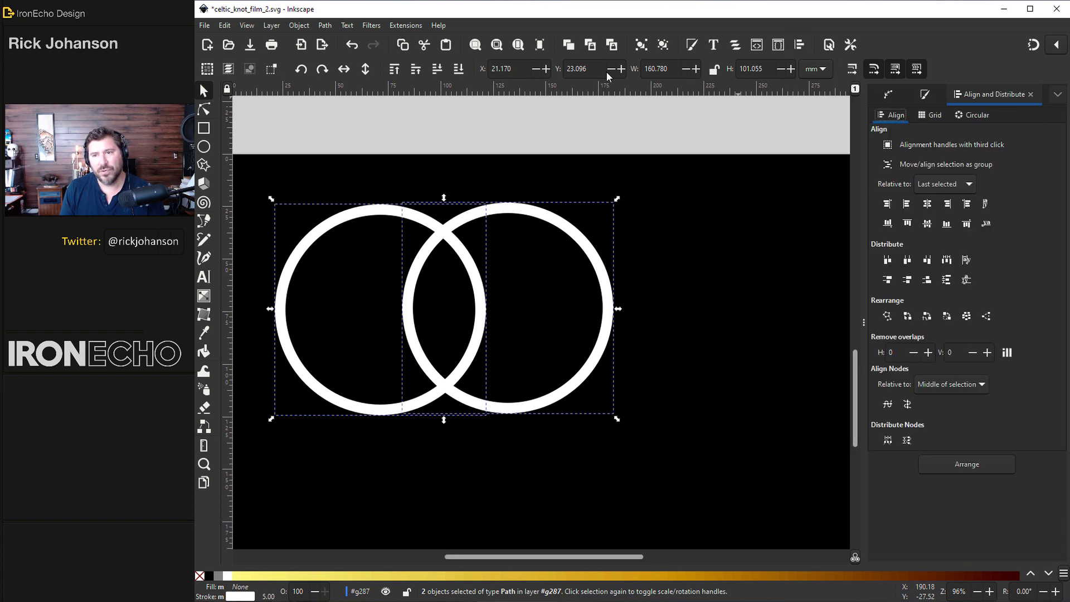
click(307, 26)
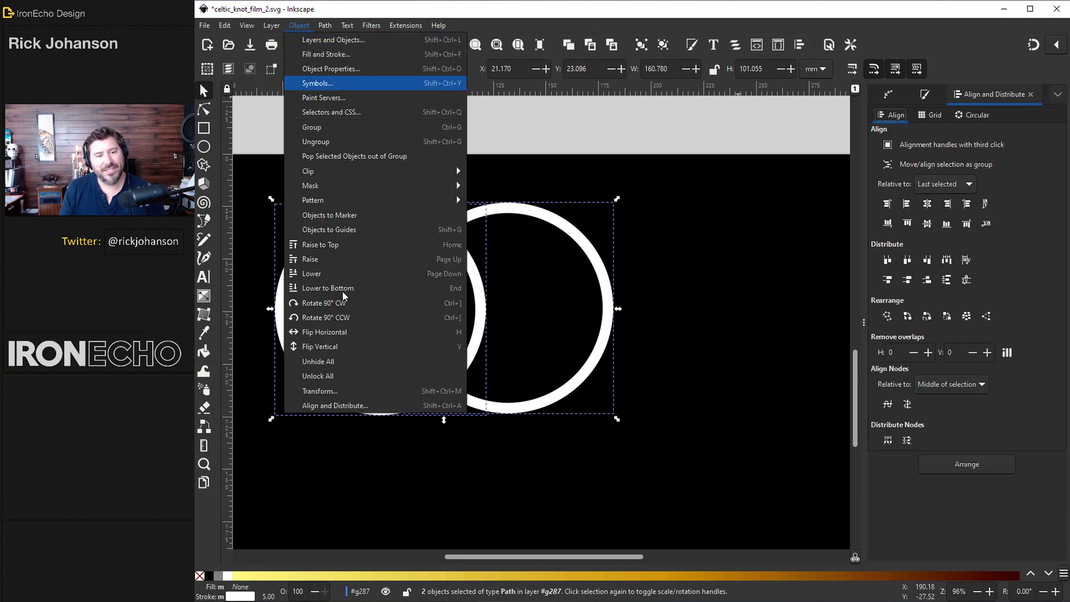
click(331, 407)
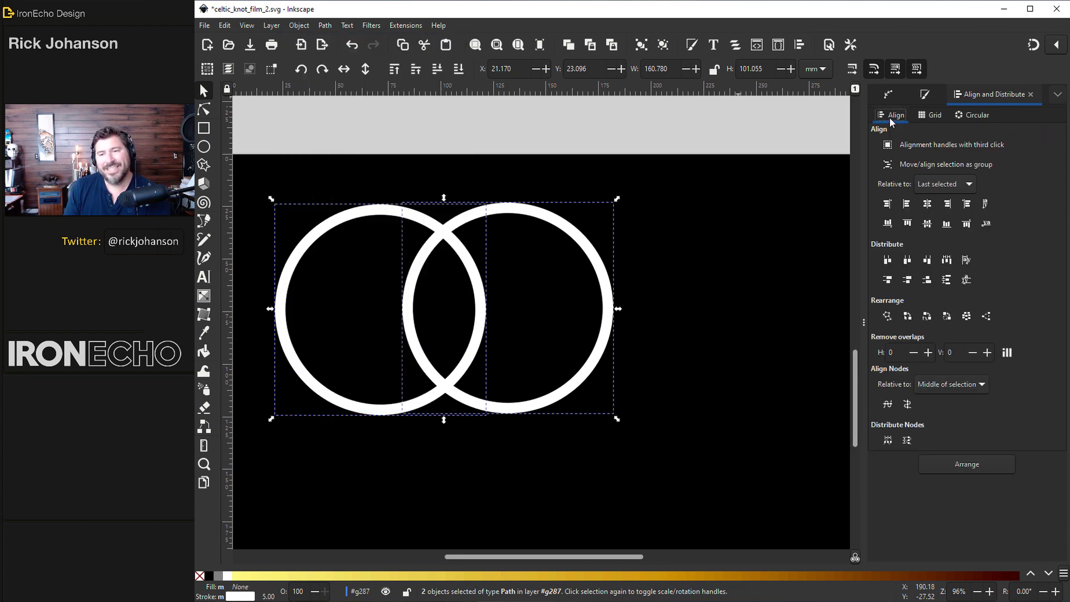
click(947, 224)
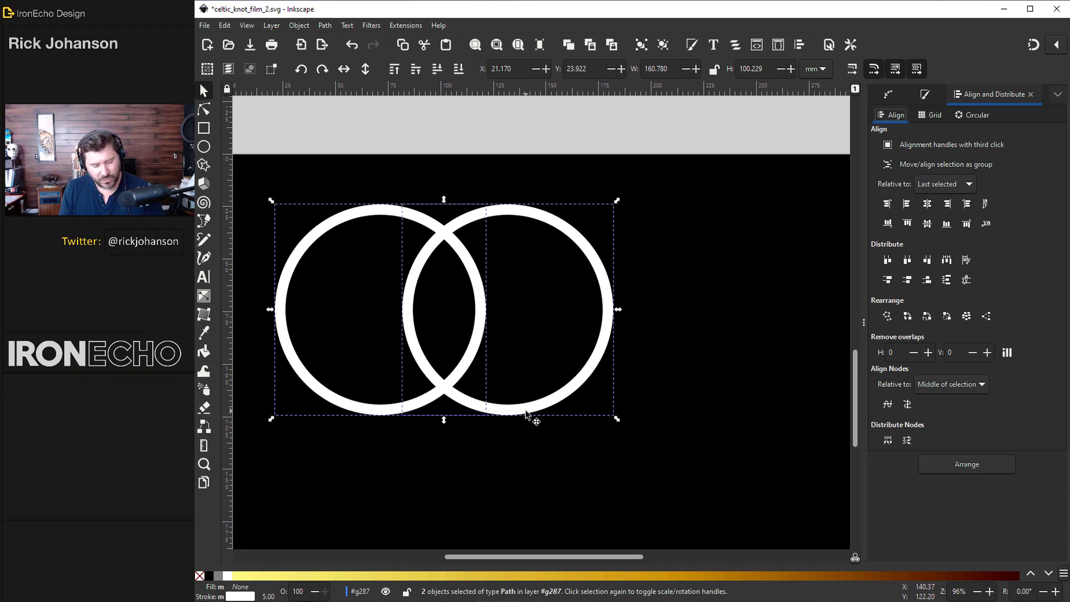
- Group the two overlapping circles and apply the Knot path effect to the group
key(ctrl+g)
click(894, 95)
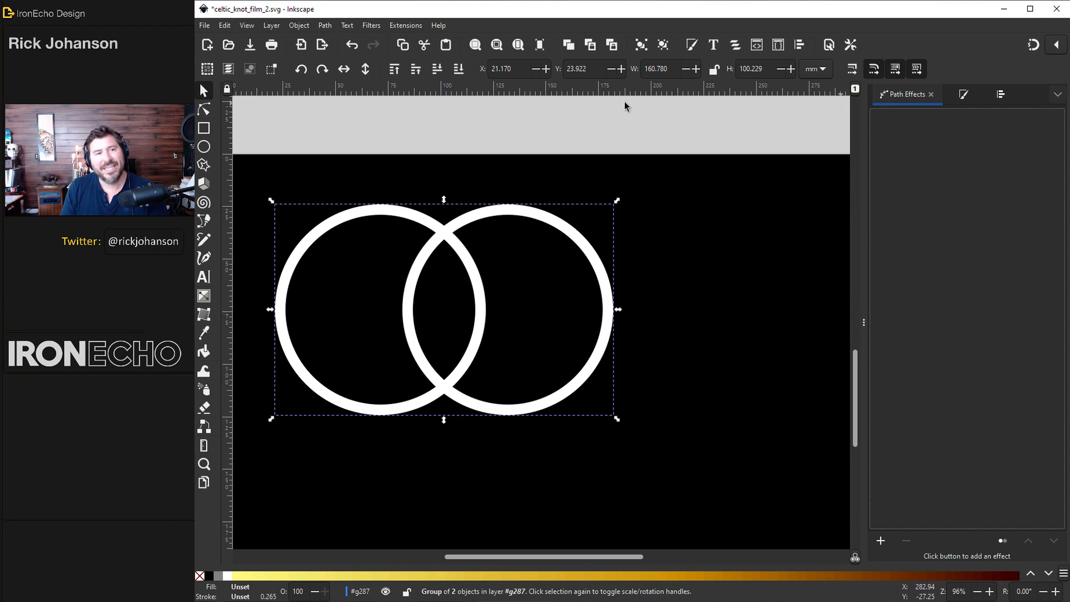
click(328, 26)
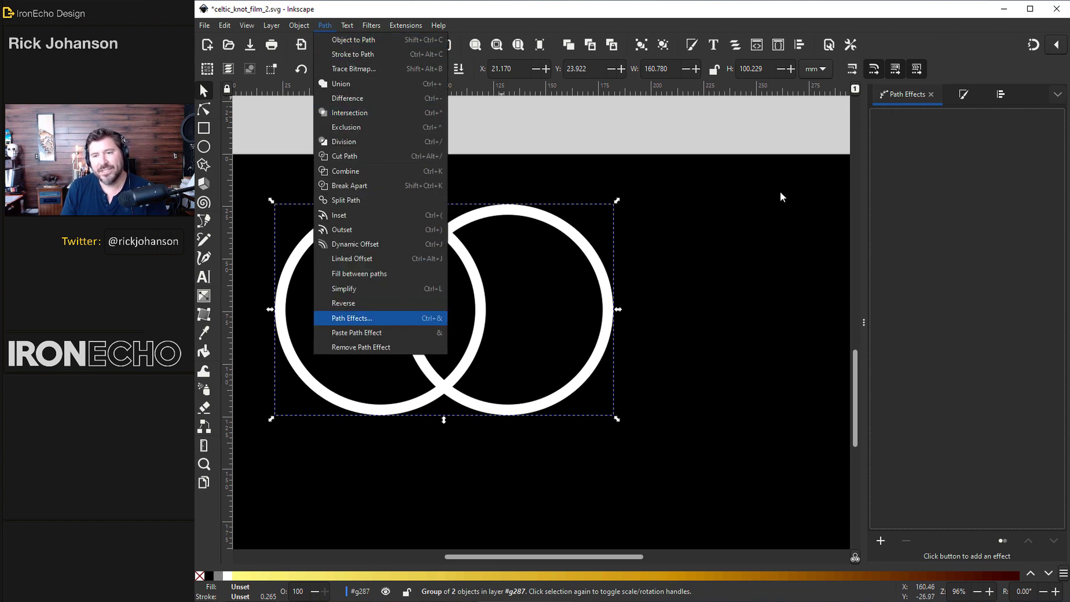
click(882, 539)
click(882, 539)
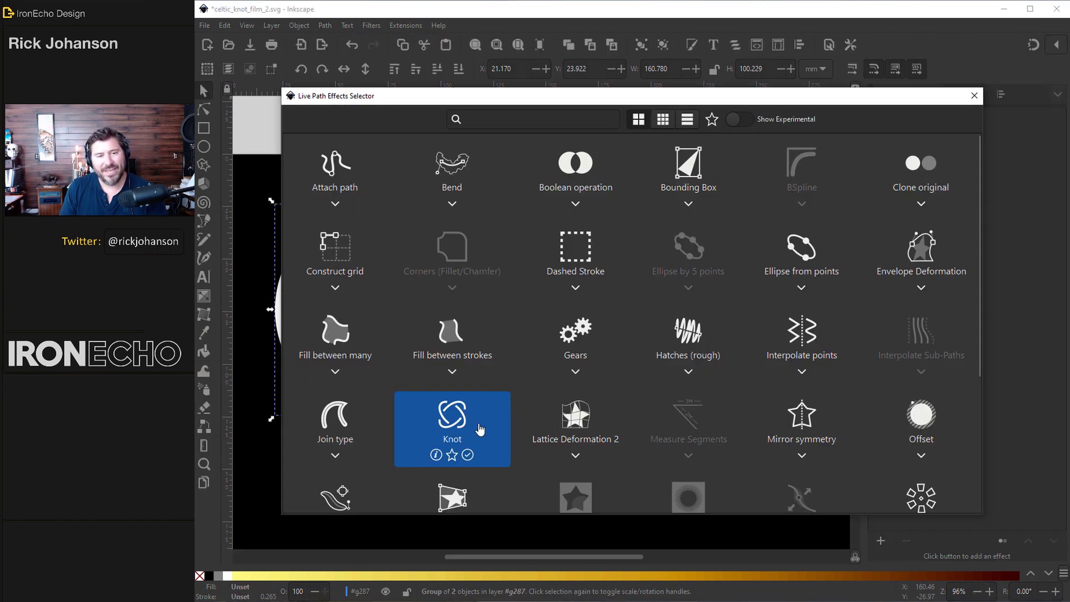
click(480, 429)
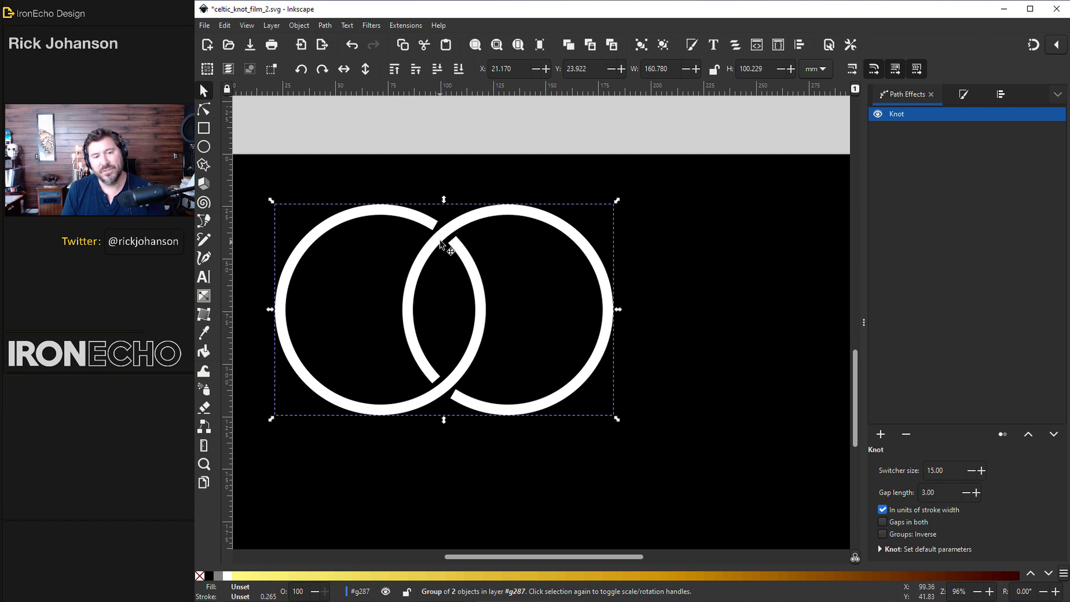
- Inspect the gap at the circles' upper crossing and clear the knotted circles from the canvas
ctrl+scroll(439, 238, up, 1)
ctrl+scroll(438, 238, up, 4)
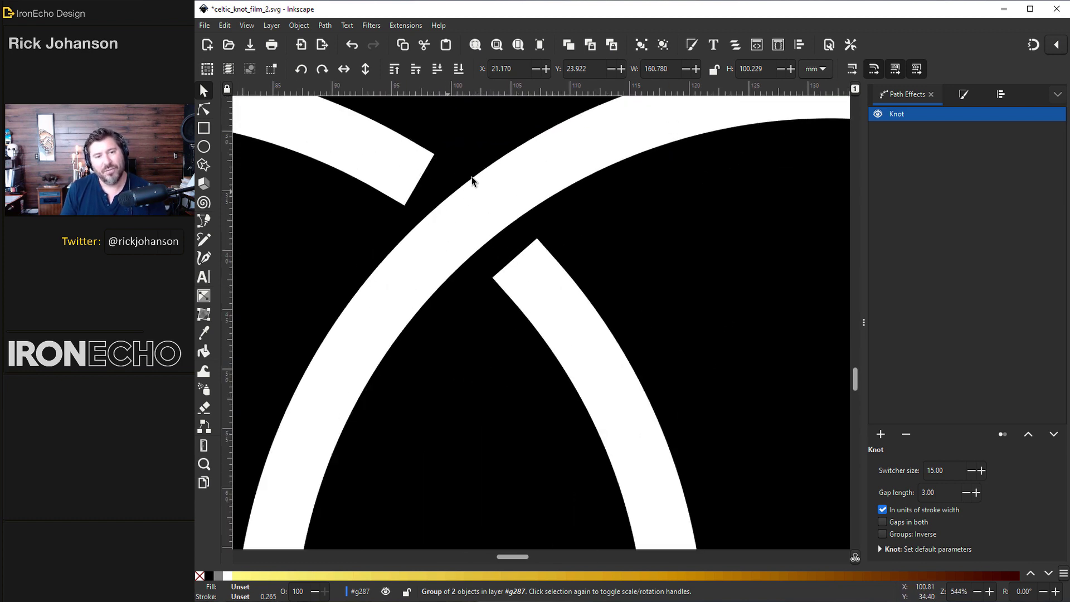
click(654, 282)
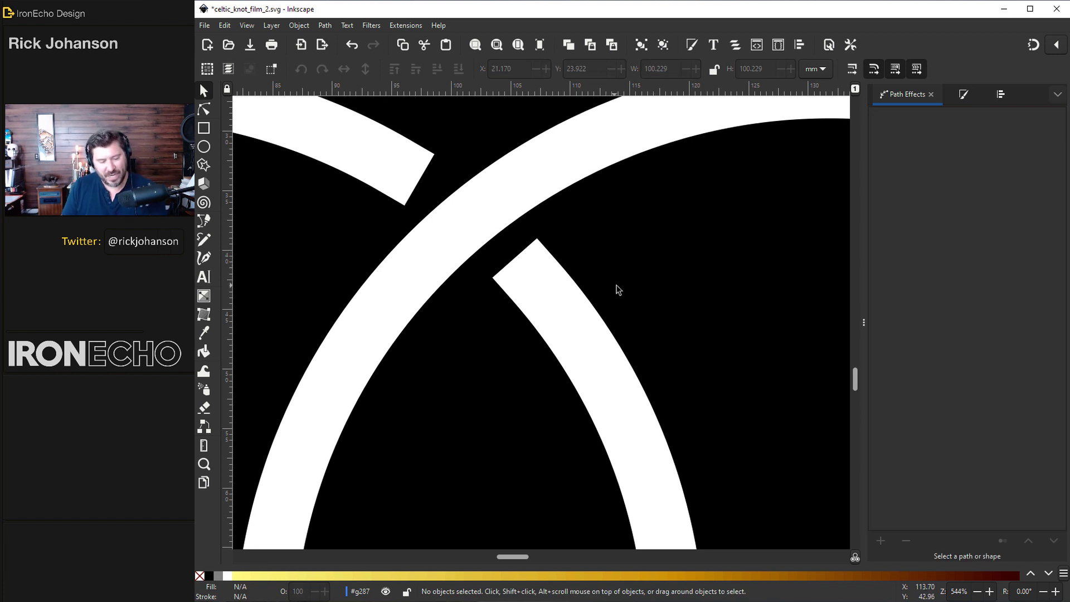
ctrl+scroll(618, 289, down, 3)
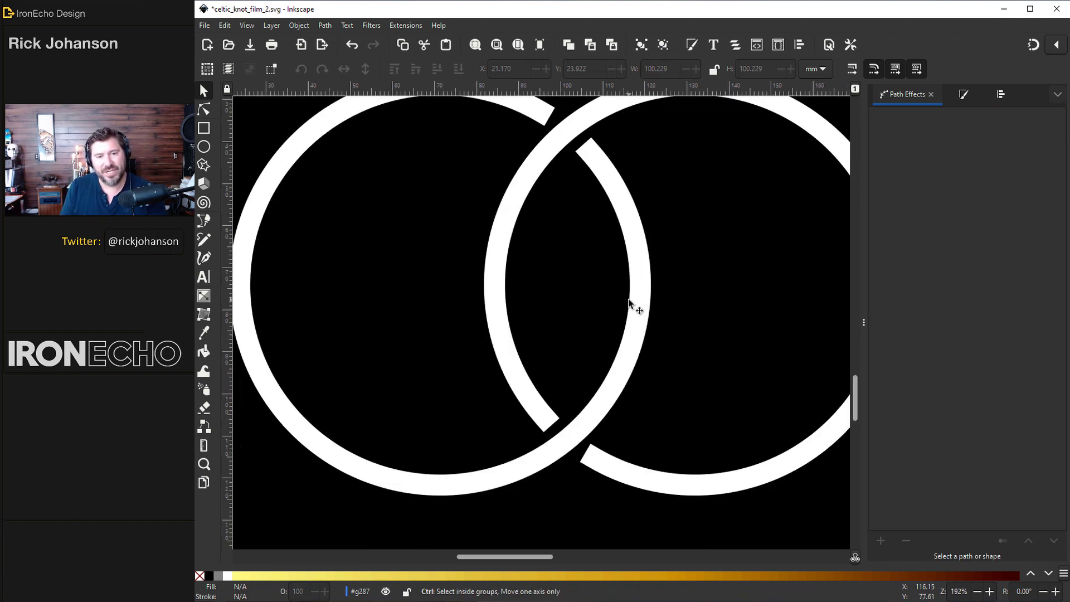
ctrl+scroll(629, 302, down, 1)
key(ctrl+z)
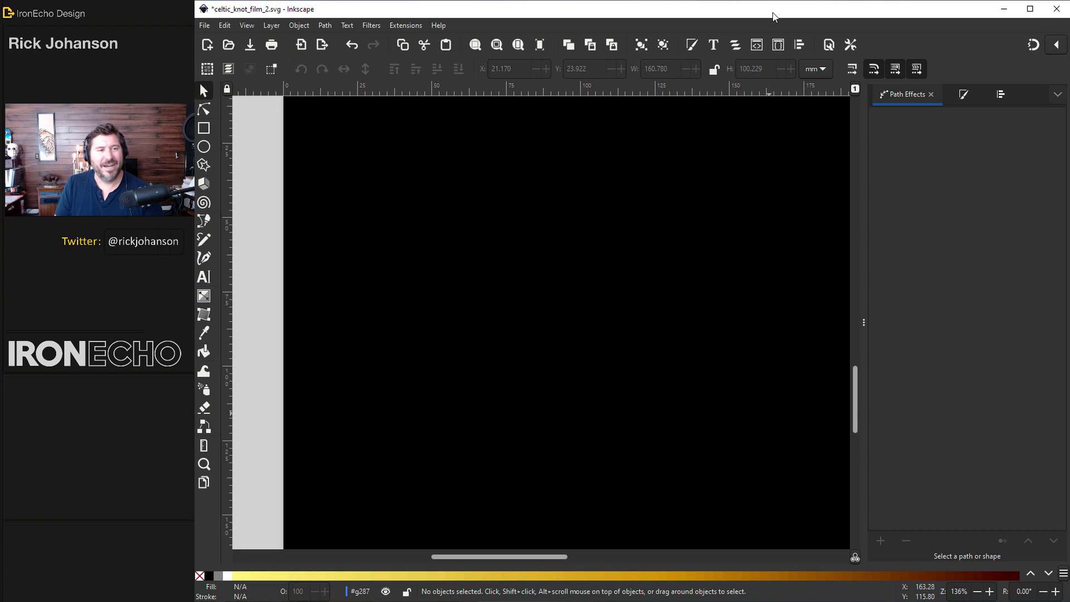
- Draw a circle with a radius of about 54 mm and convert it with Object to Path
key(5)
key(e)
drag(364, 230, 517, 379)
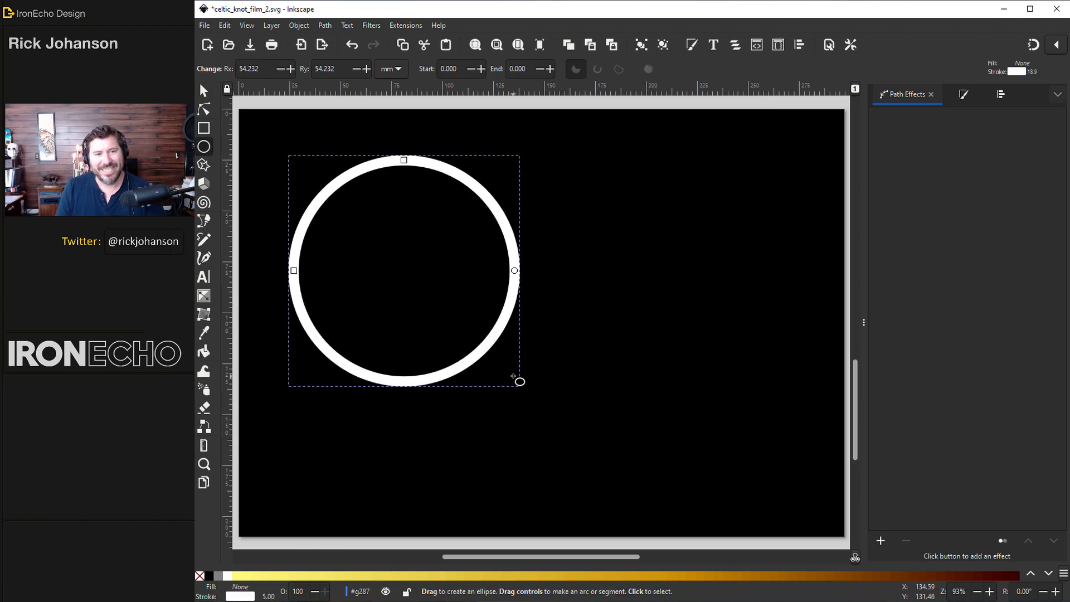
click(325, 25)
key(Escape)
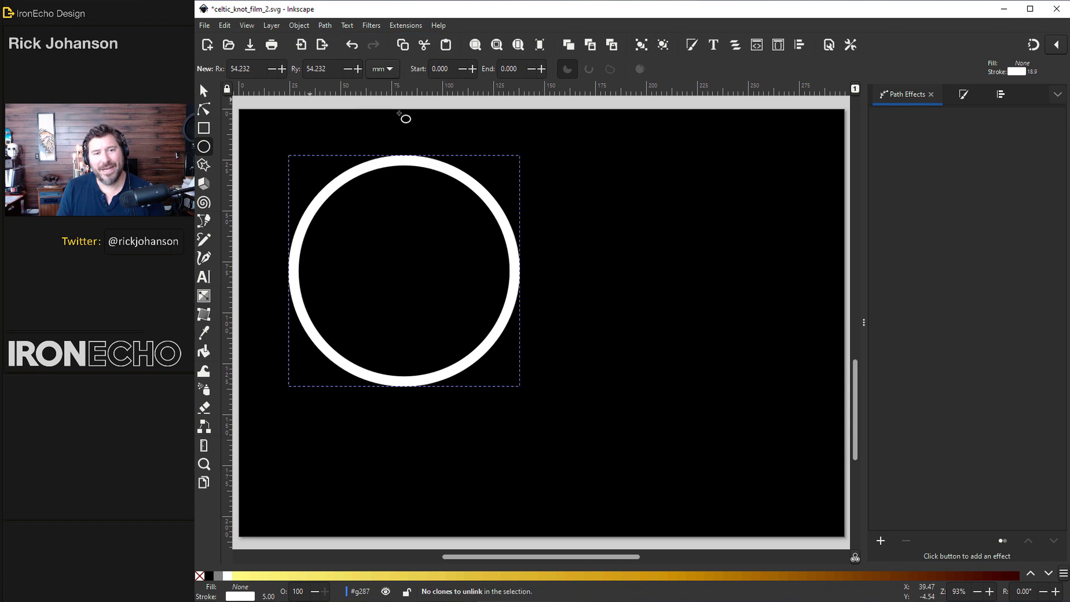
- Copy and paste the circle, placing the copy about 63 mm to the right so that the circles overlap
right_click(420, 162)
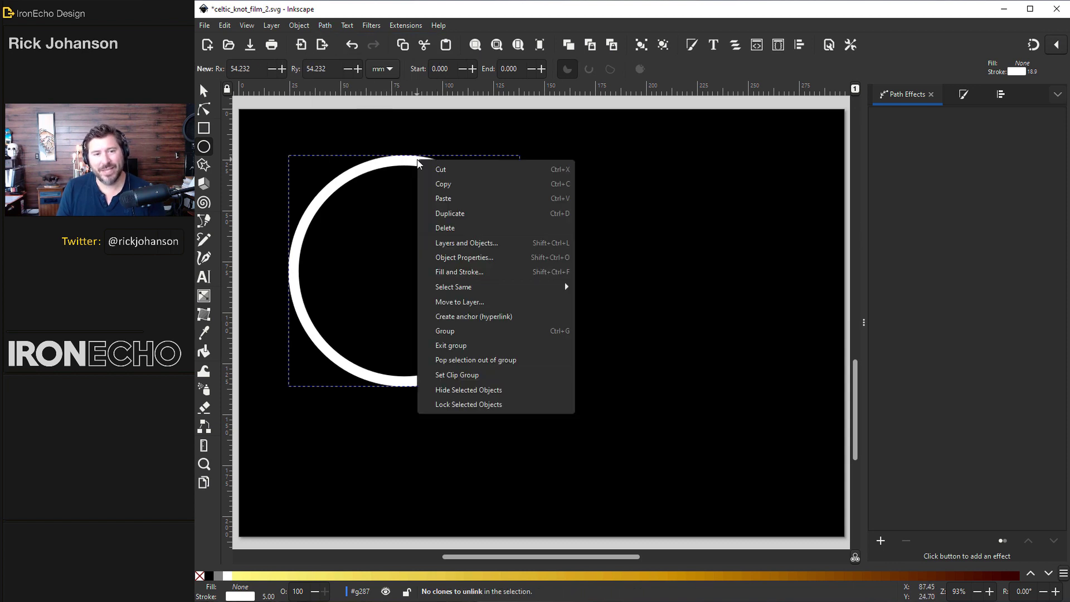
click(441, 184)
right_click(594, 221)
click(624, 260)
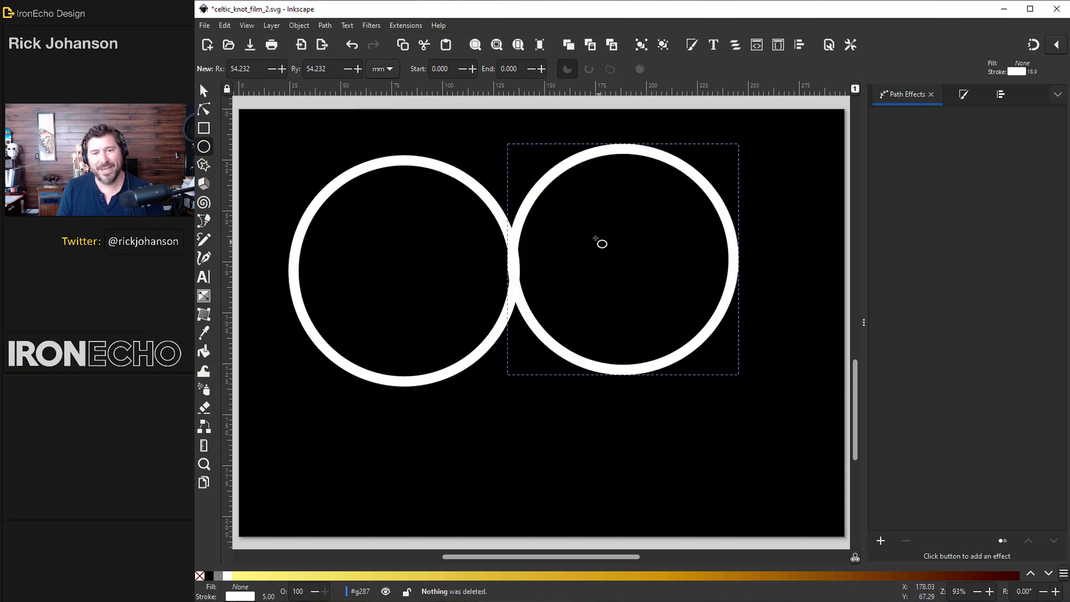
key(s)
drag(507, 179, 468, 179)
- Align the bottom edges of both circles and reduce them to their overlapping leaf shape with Intersection
key(ctrl+a)
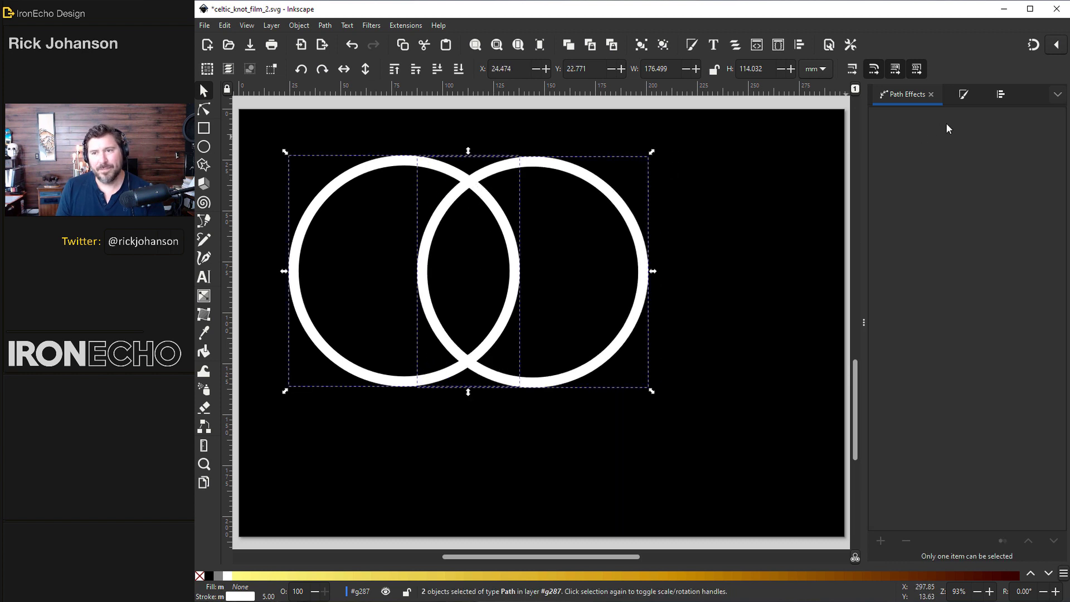
click(999, 95)
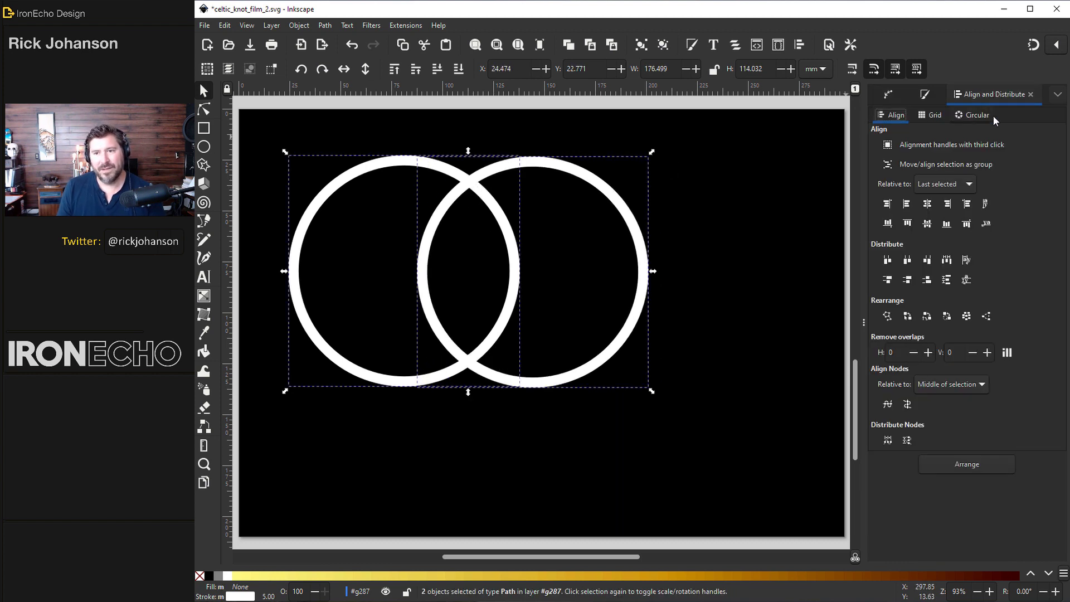
click(947, 225)
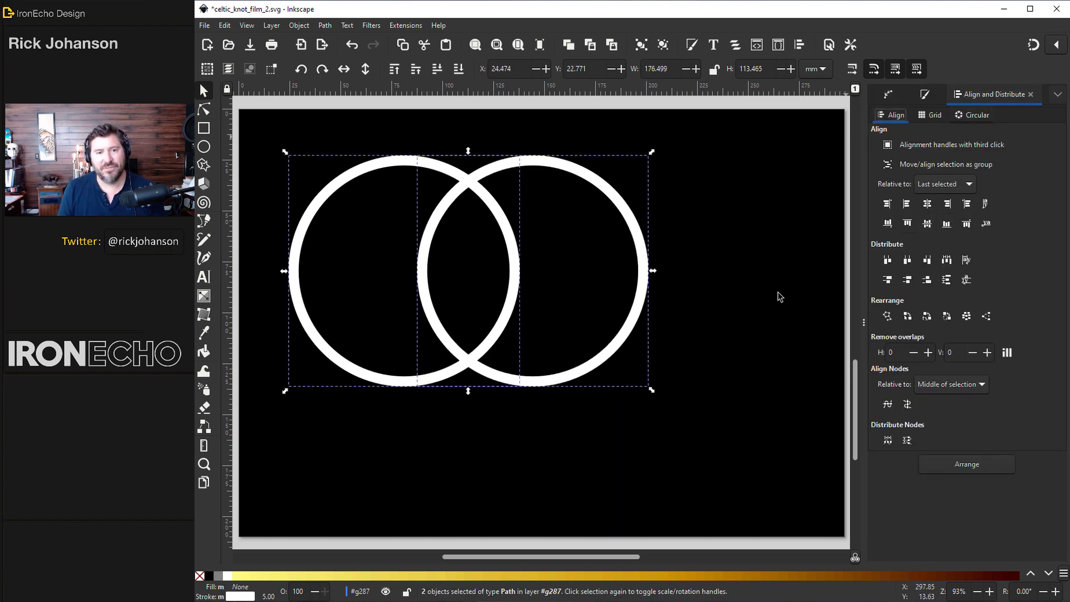
click(325, 26)
click(343, 114)
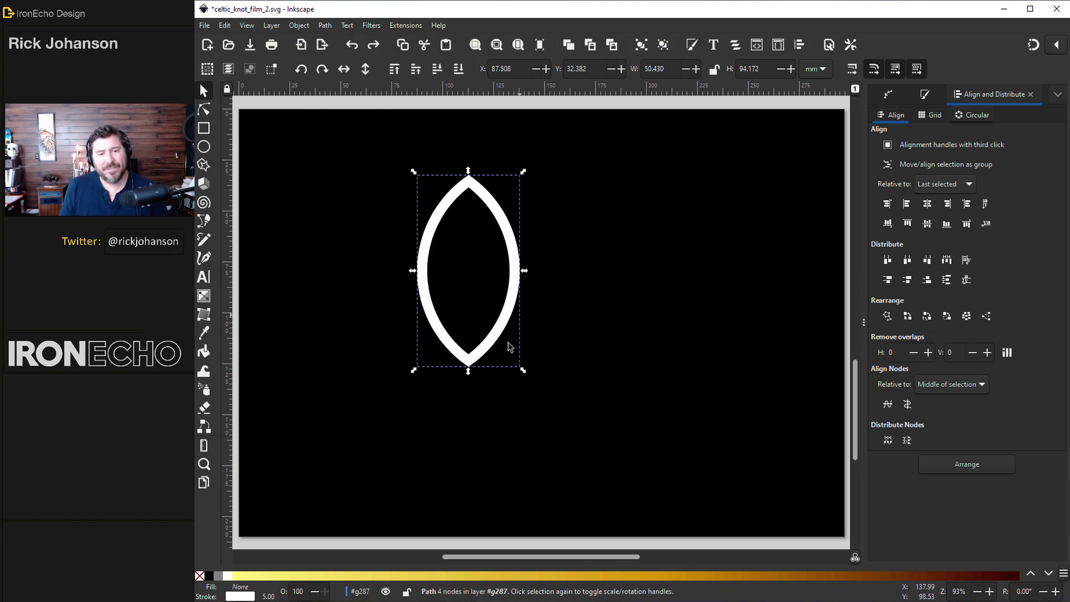
- Stretch the leaf shape downward to about 142 mm tall and rotate it about 45 degrees clockwise
drag(470, 374, 473, 461)
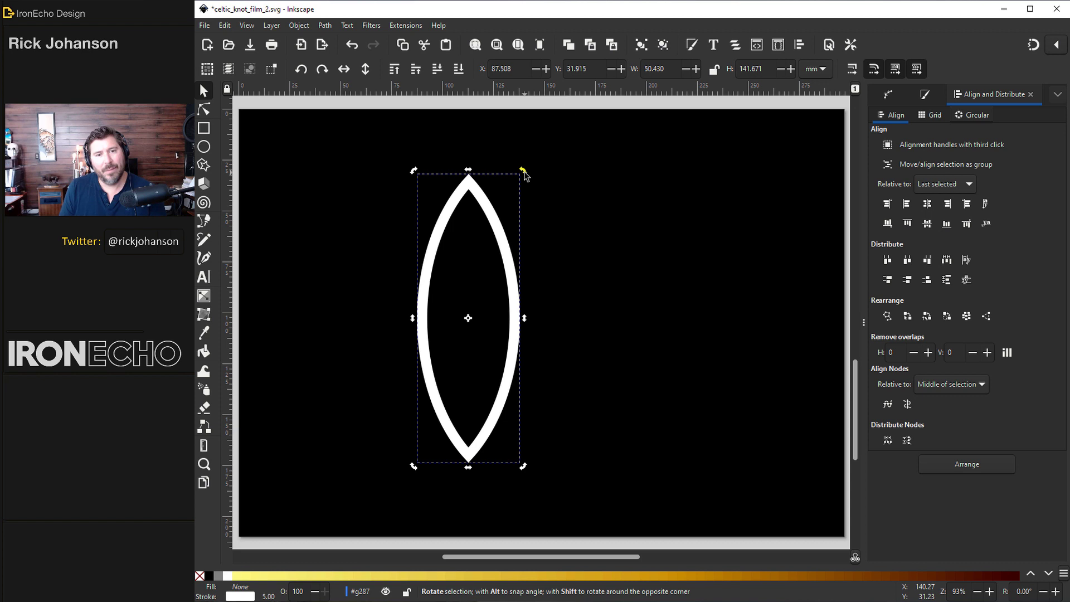
drag(523, 171, 623, 266)
click(509, 253)
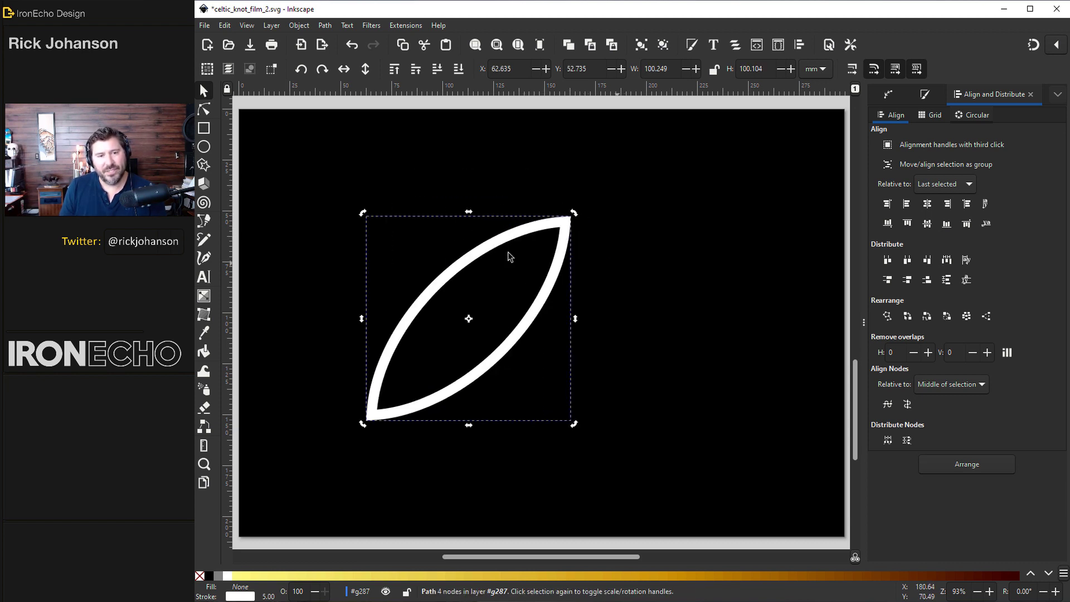
- Copy and paste the diagonal leaf, flip the copy horizontally and place it across the original
right_click(529, 329)
click(549, 353)
right_click(616, 329)
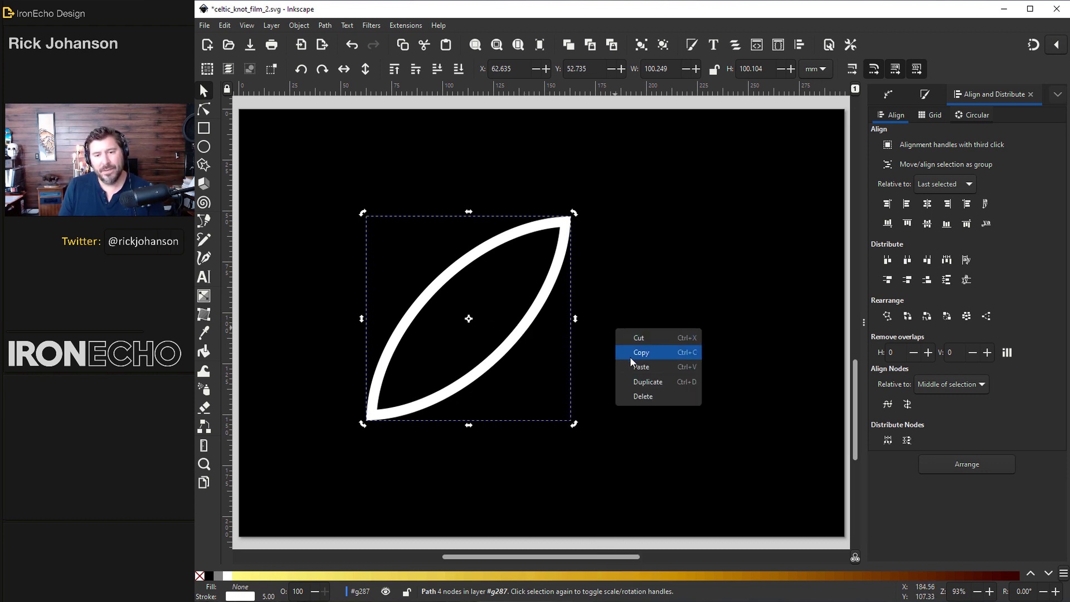
click(638, 366)
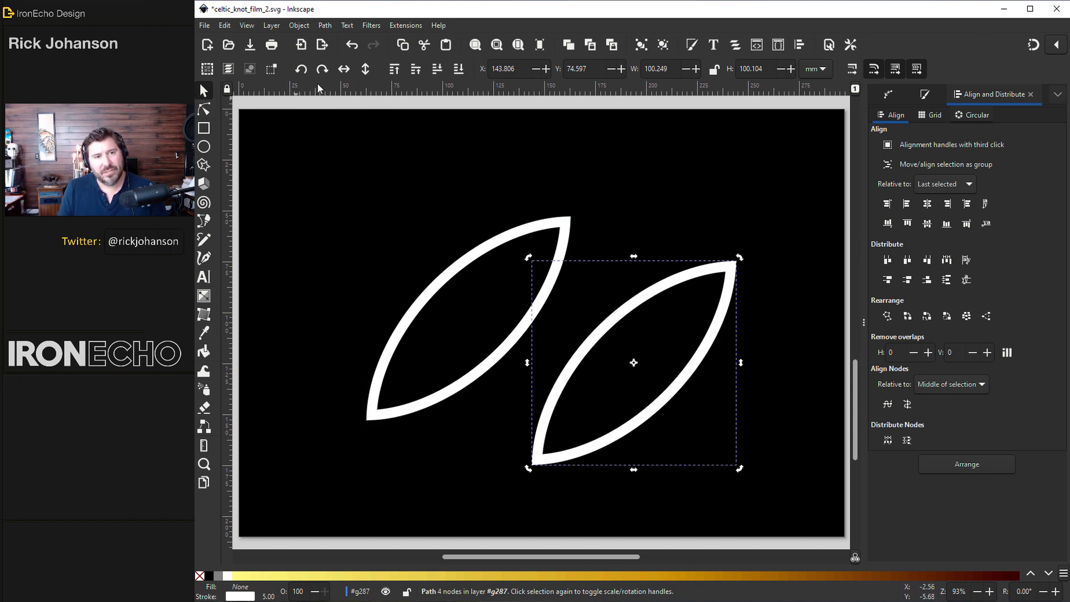
click(344, 69)
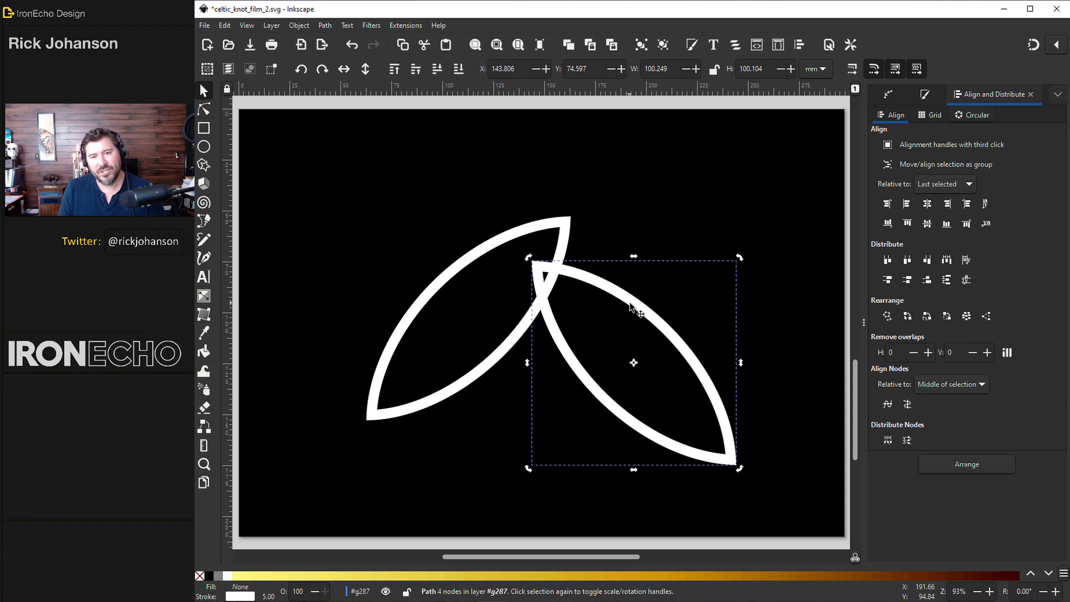
drag(486, 269, 313, 225)
- Select both leaves and center them on the vertical and horizontal axes relative to the last selected one
key(ctrl+a)
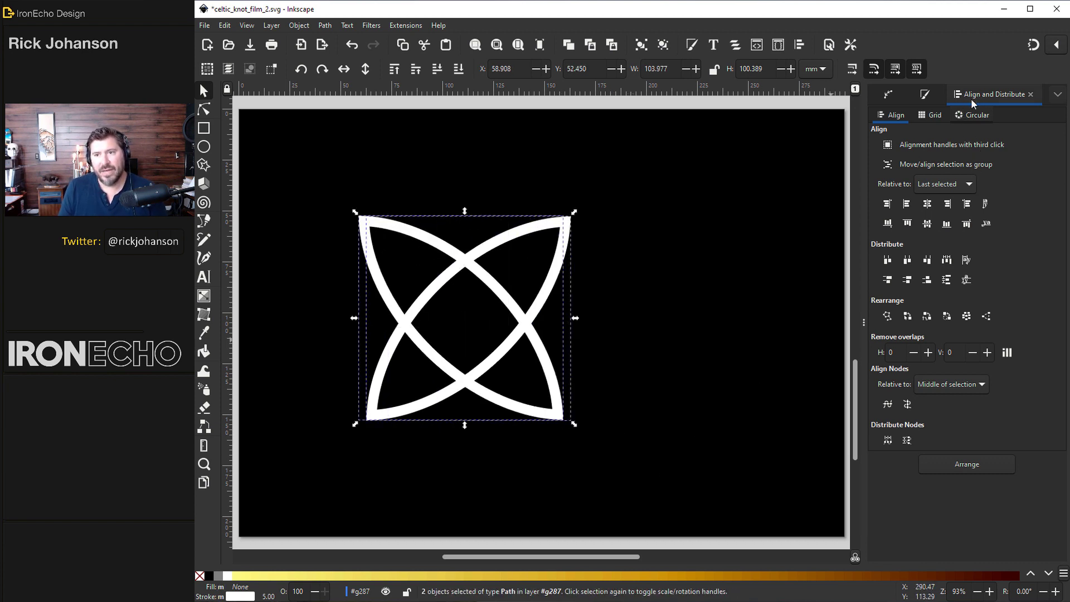
click(929, 207)
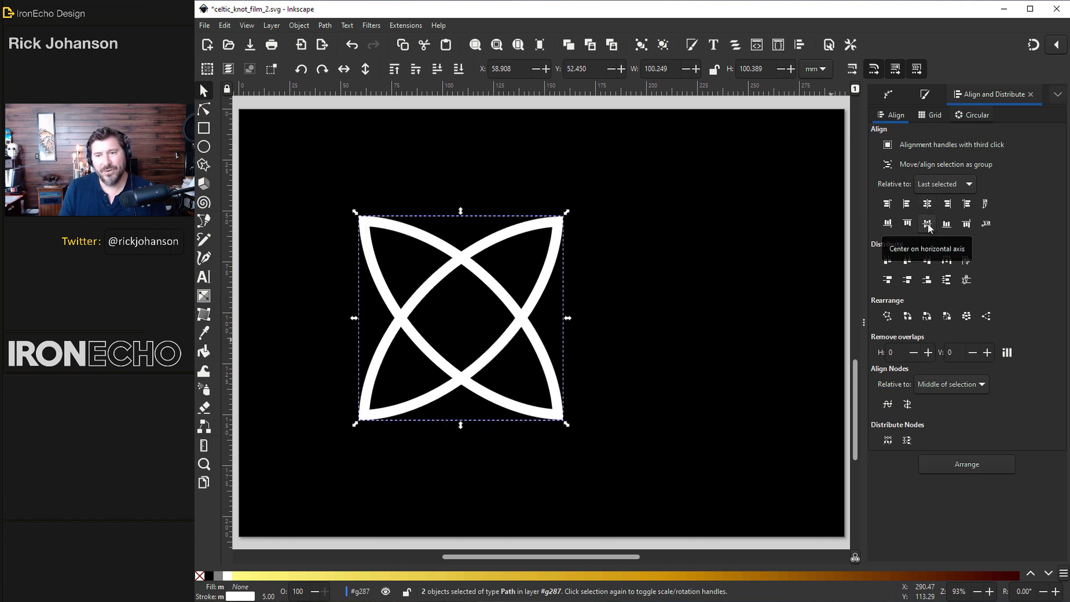
click(928, 225)
- Draw a circle with a radius of about 51 mm beside the crossed leaves and convert it with Object to Path
key(e)
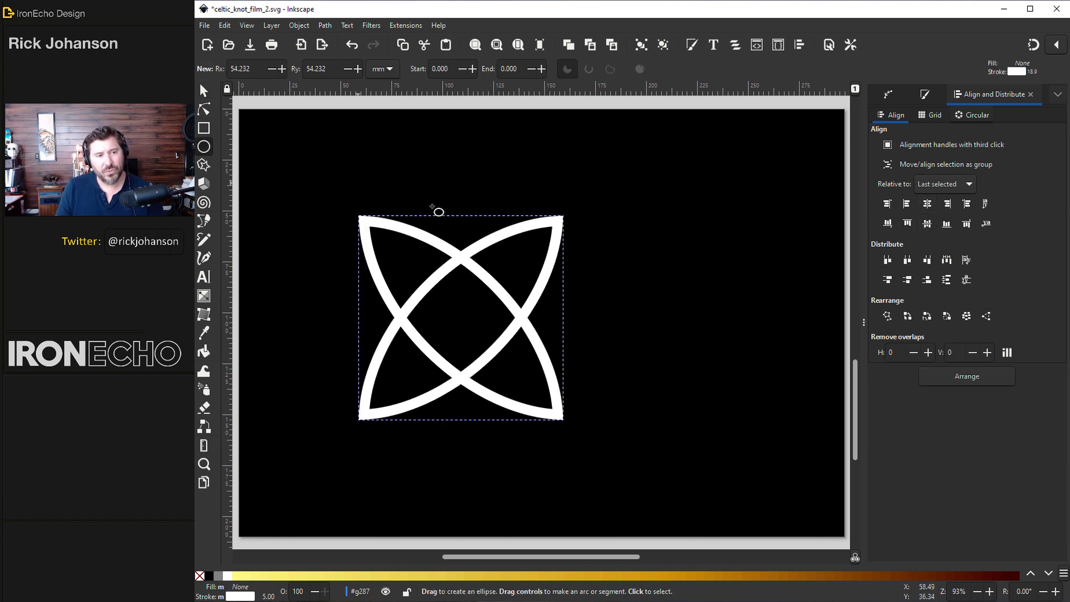
drag(677, 263, 777, 365)
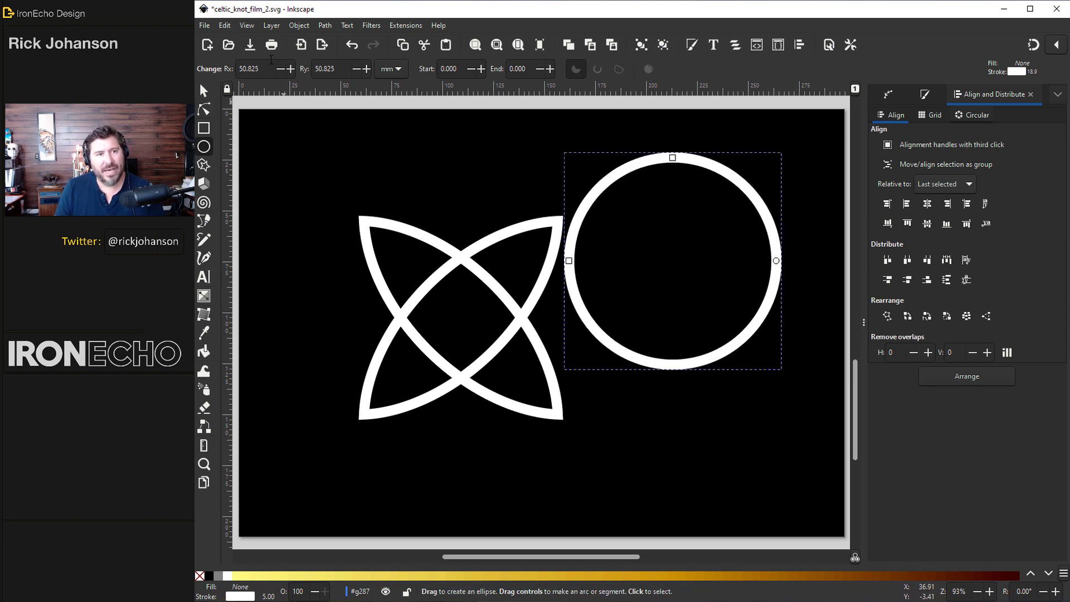
click(323, 25)
click(338, 37)
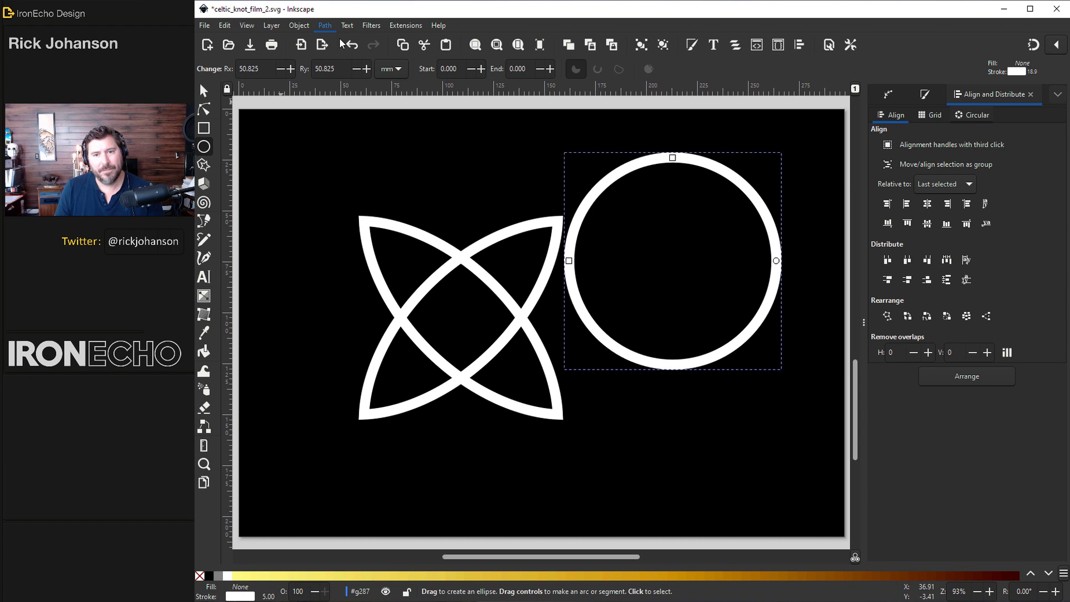
- Move the circle over the crossed leaves and center all three paths on the vertical and horizontal axes
click(204, 90)
drag(637, 167, 429, 223)
drag(295, 160, 644, 472)
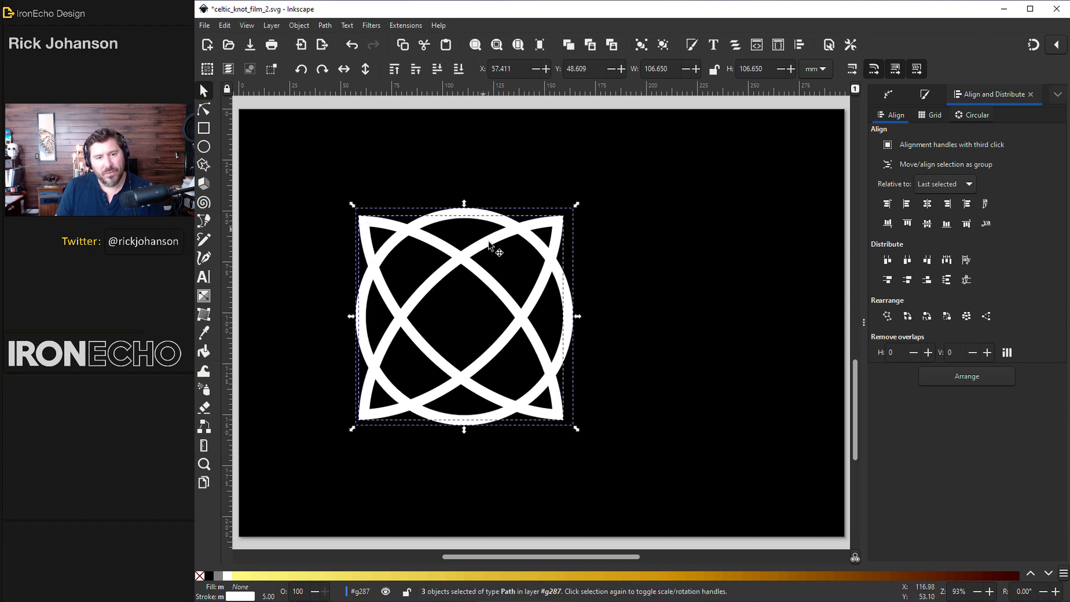
click(929, 206)
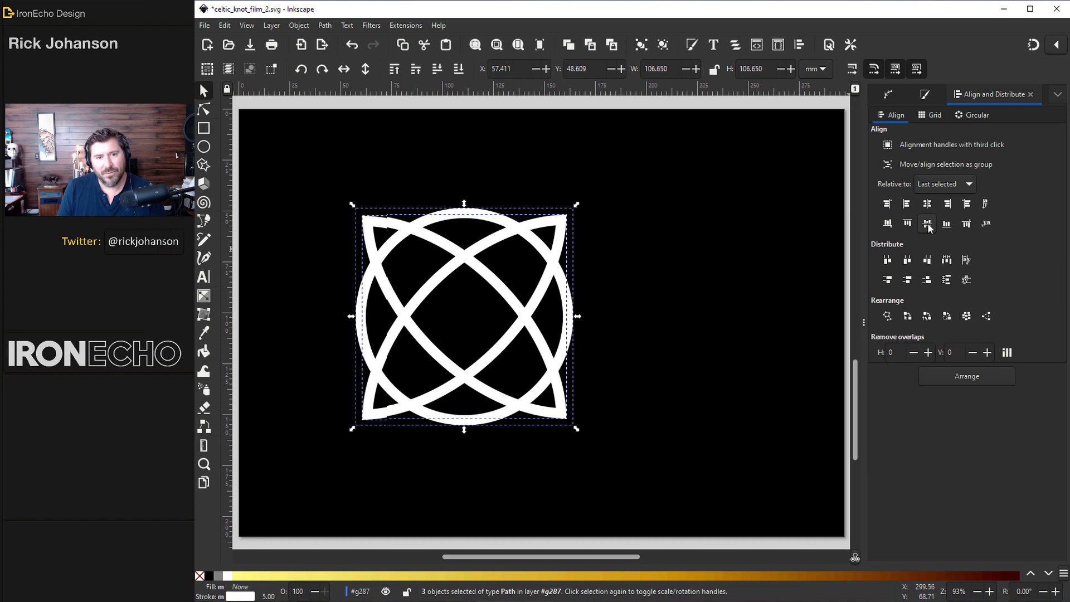
click(927, 225)
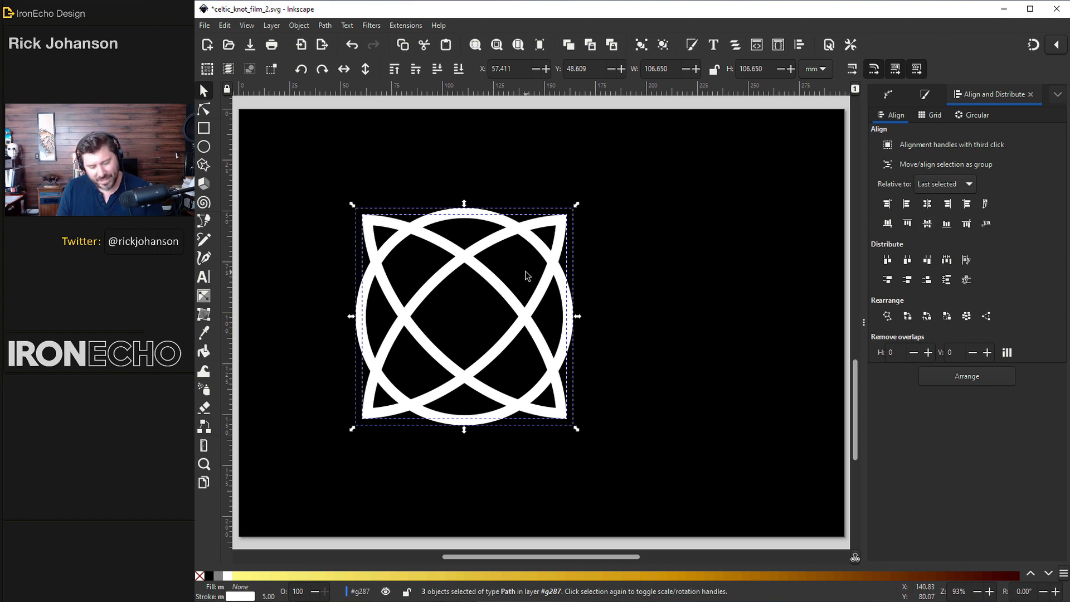
- Group the circle and the two leaves and apply the Knot path effect to the group
key(ctrl)
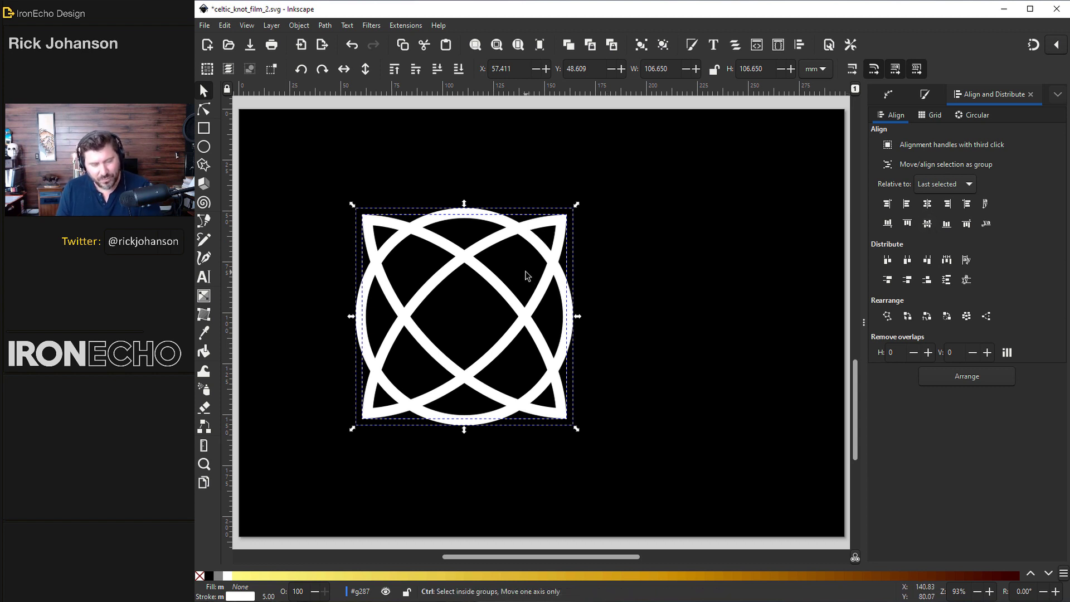
click(891, 98)
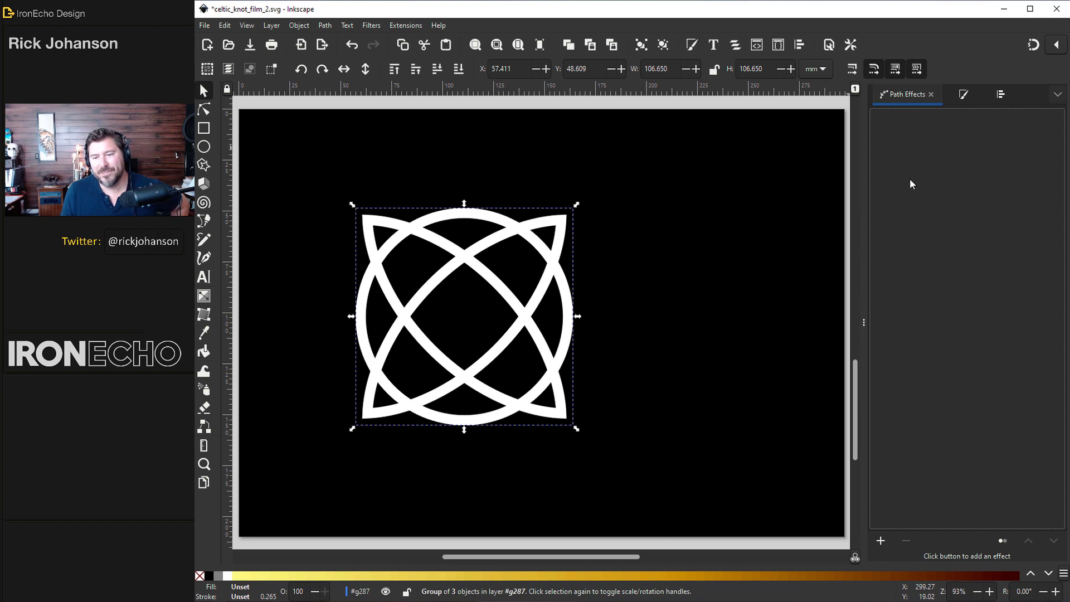
click(880, 540)
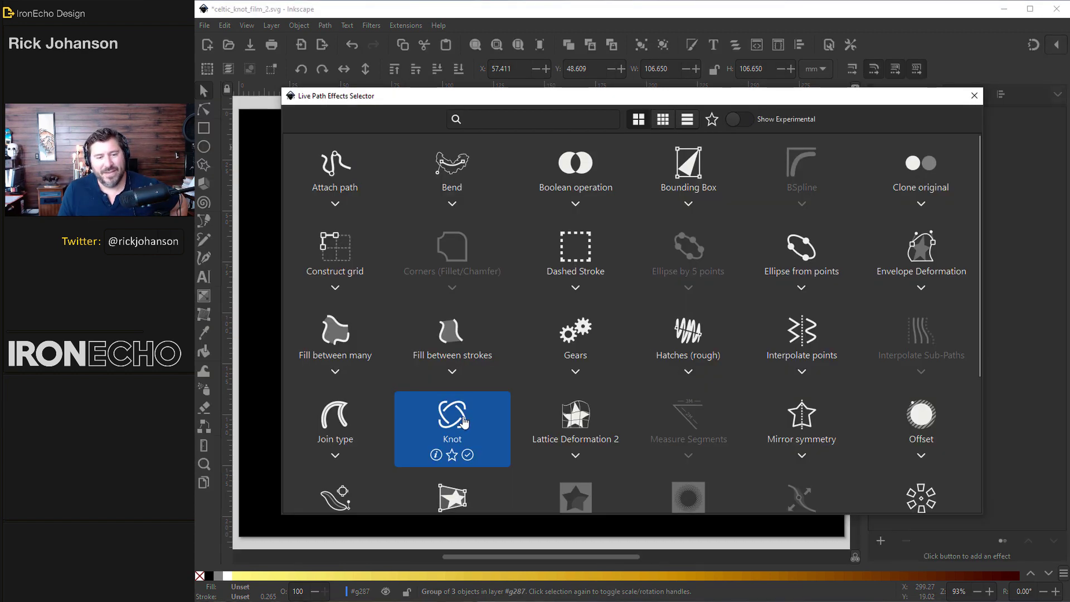
click(463, 419)
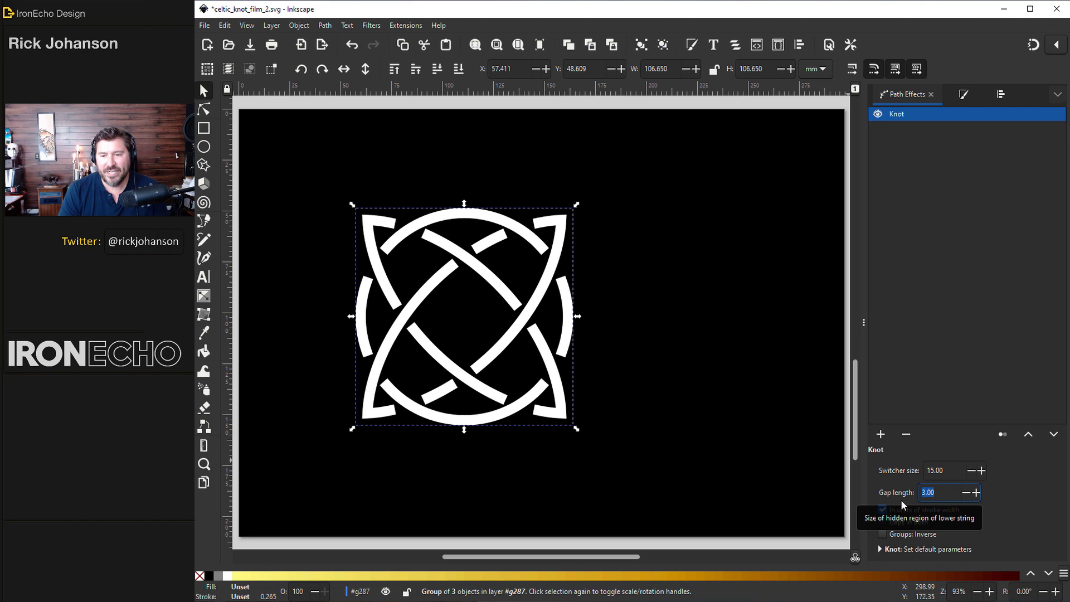
- Set the Knot effect's gap length to 2.60
text(2.5)
key(Return)
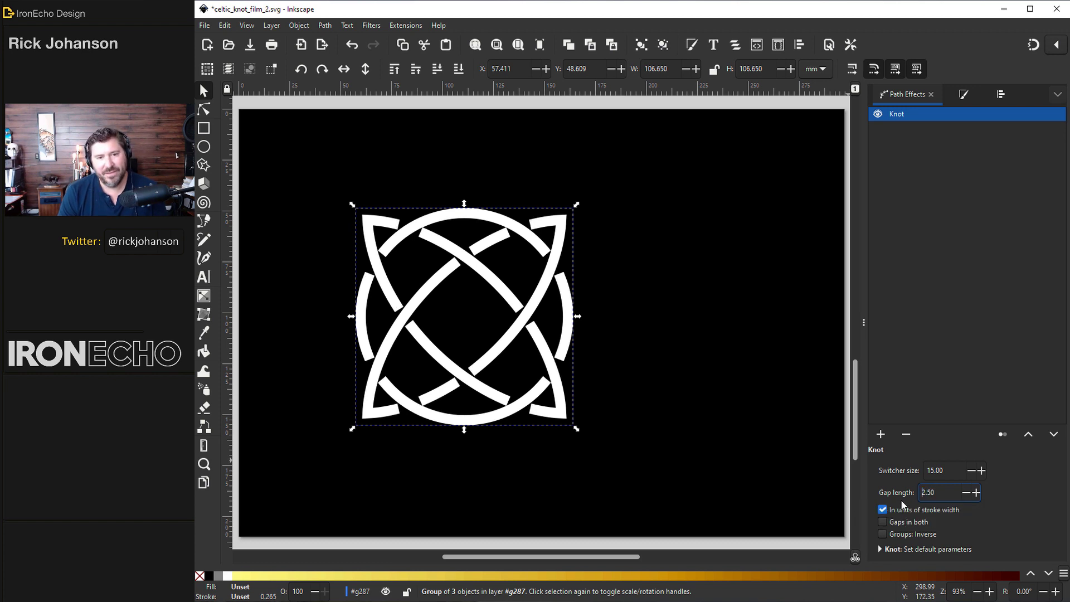
double_click(911, 498)
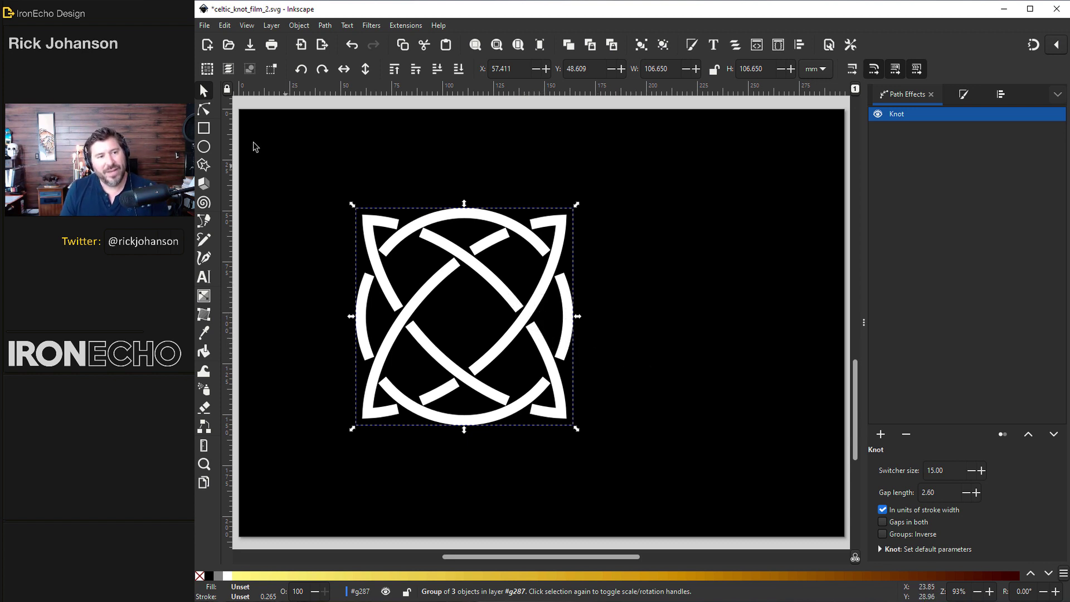
- Set the Knot effect's switcher size to 25
click(205, 112)
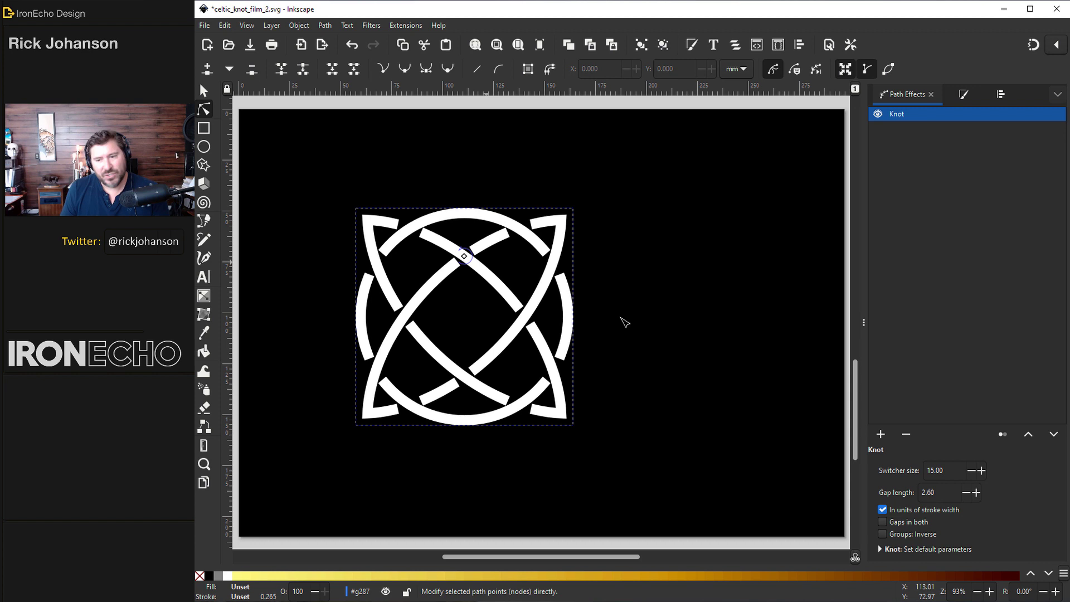
double_click(950, 468)
text(25)
key(Return)
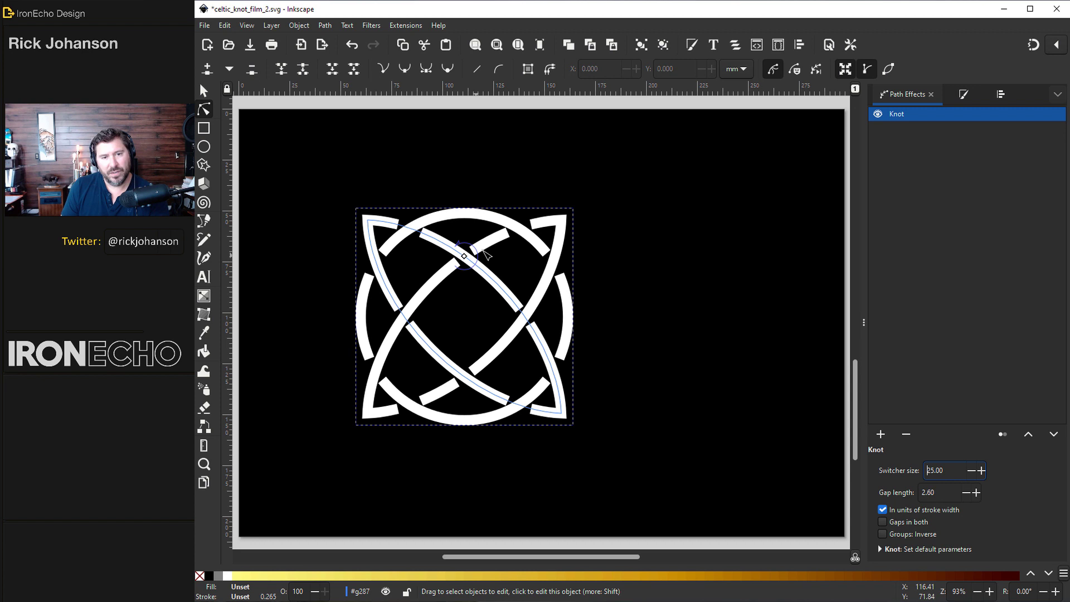
- Flip the crossings around the circle and leaves so the strands alternate over and under, and save the drawing
click(521, 230)
scroll(522, 230, up, 1)
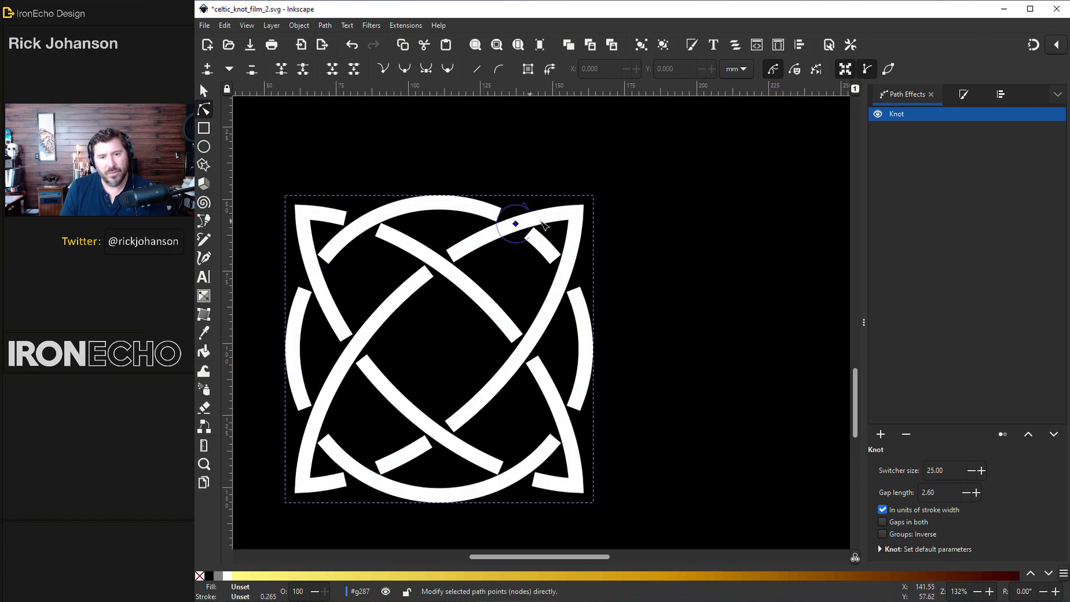
drag(565, 279, 355, 348)
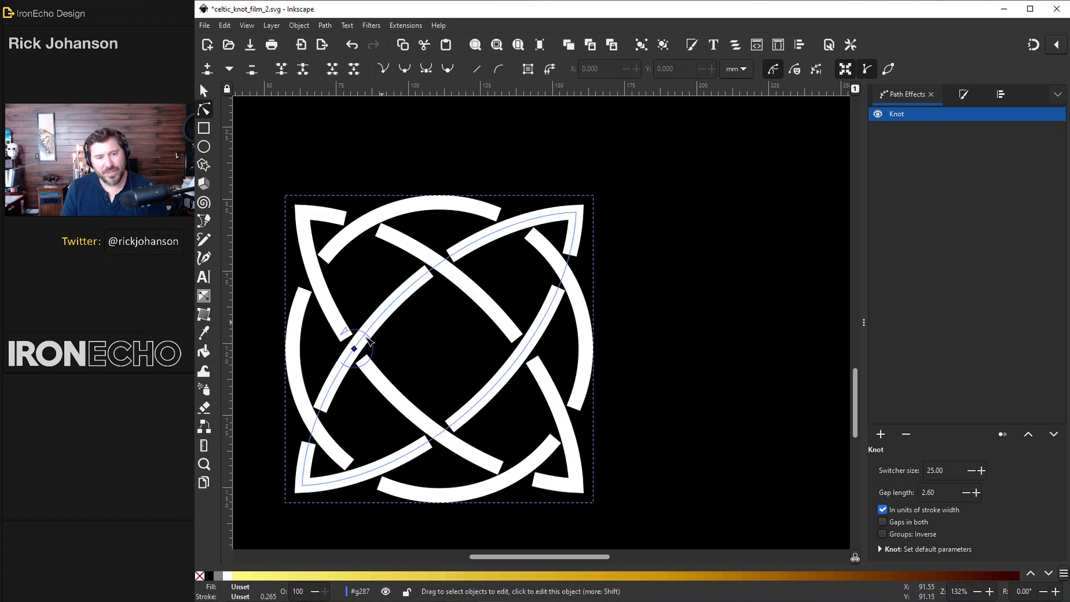
key(ctrl+s)
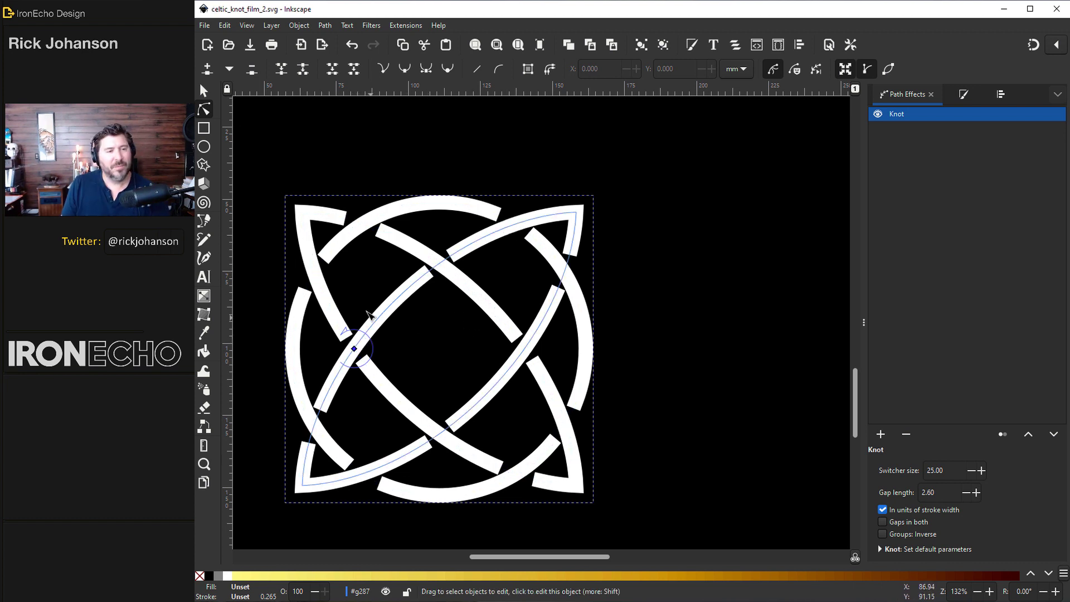
- Convert the whole knot group into filled outlines with Stroke to Path
click(204, 92)
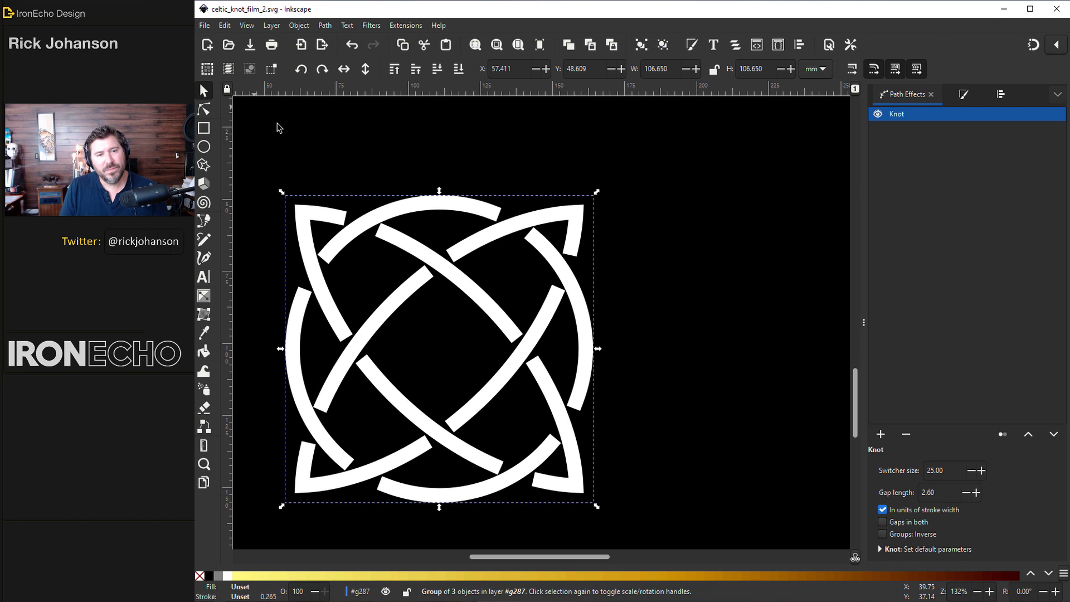
click(259, 157)
drag(258, 157, 638, 493)
click(325, 25)
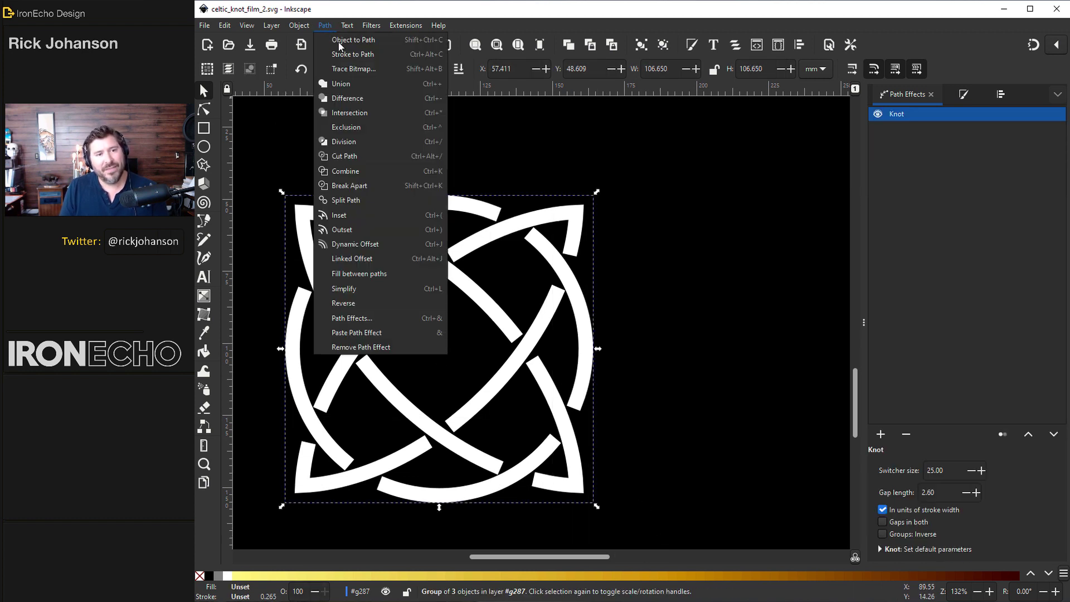
click(352, 63)
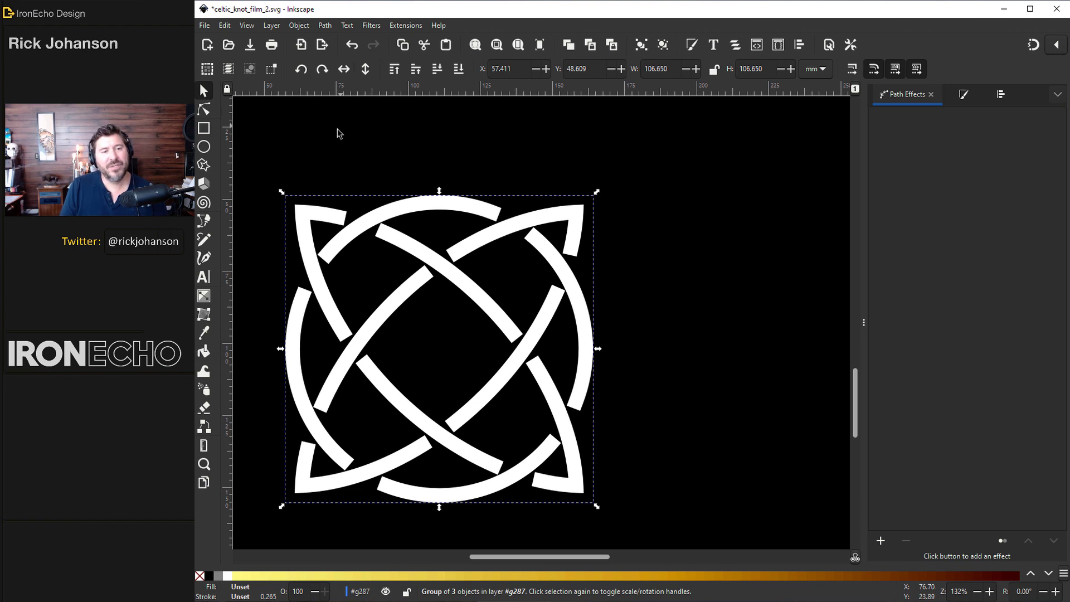
- Move the two corner nodes at the leaf strand's upper-left cut end so the edge runs parallel to the circle's inner curve
click(964, 95)
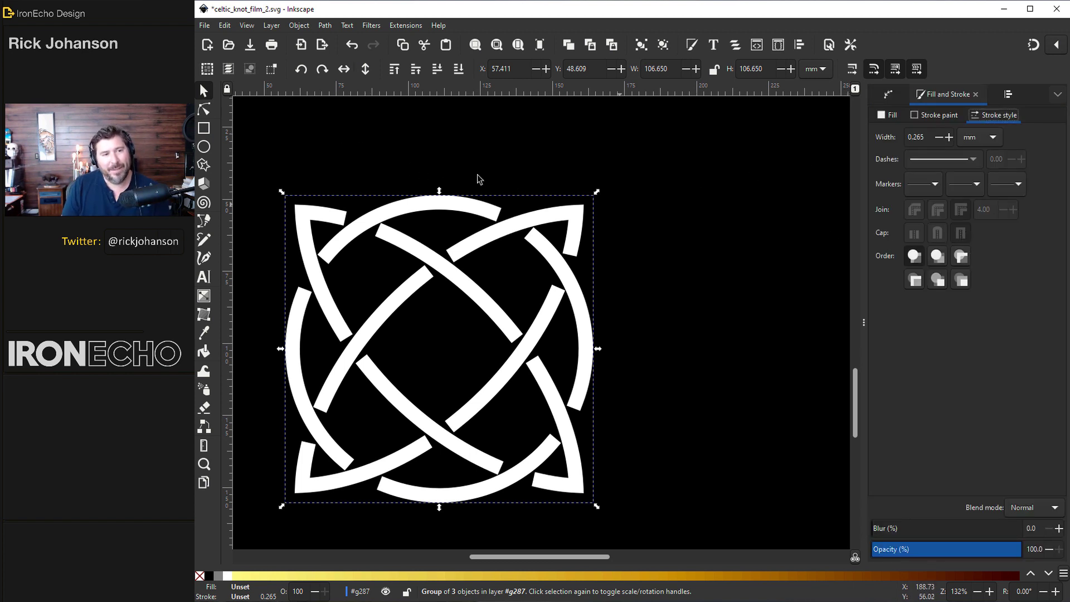
click(205, 111)
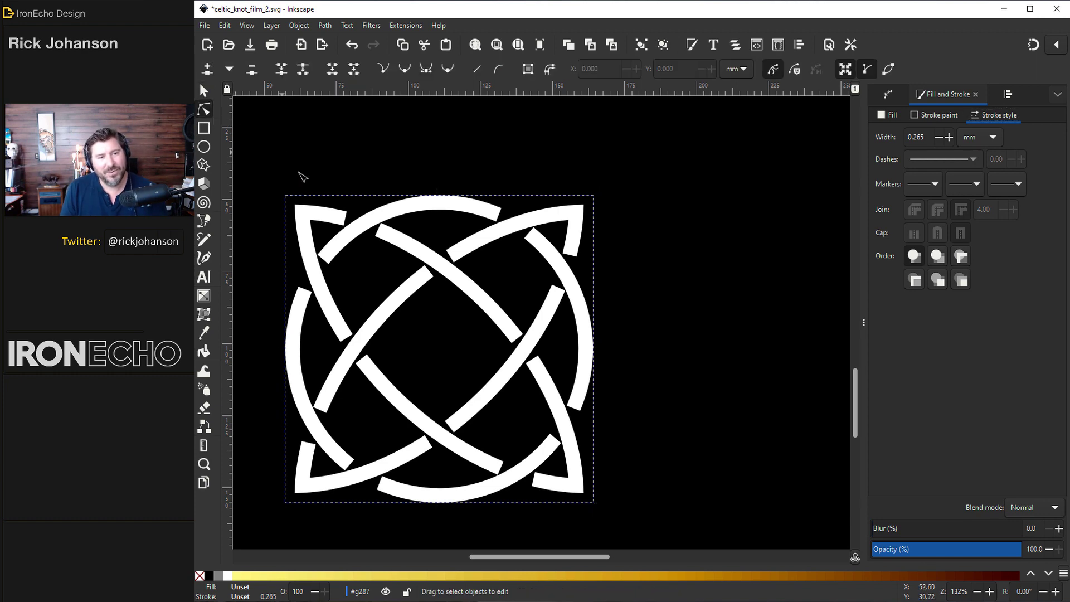
click(390, 237)
drag(400, 216, 383, 229)
ctrl+scroll(378, 240, up, 4)
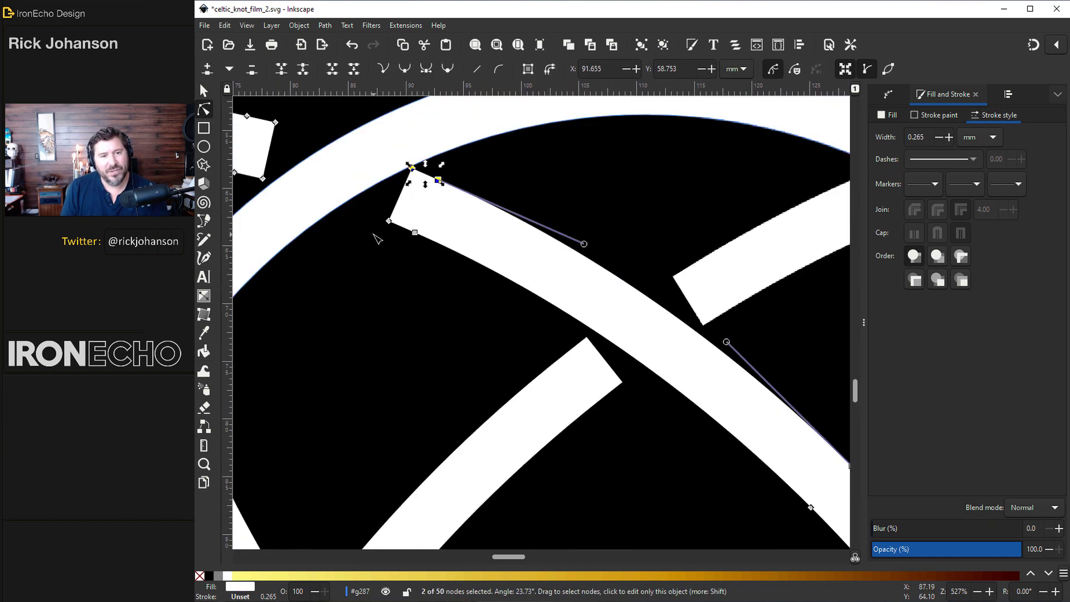
ctrl+scroll(378, 239, up, 2)
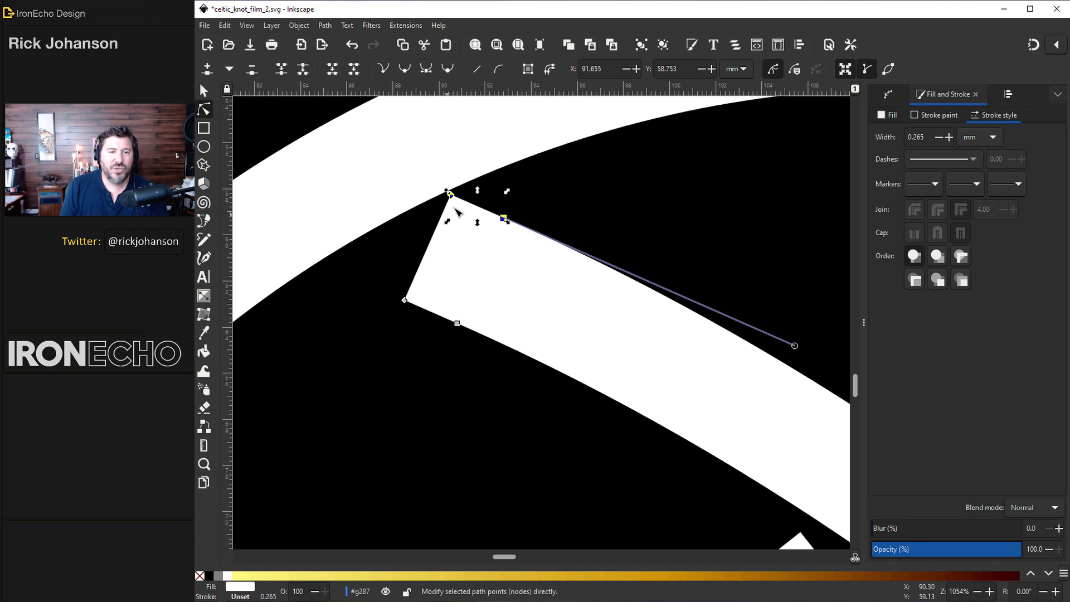
key(ctrl+z)
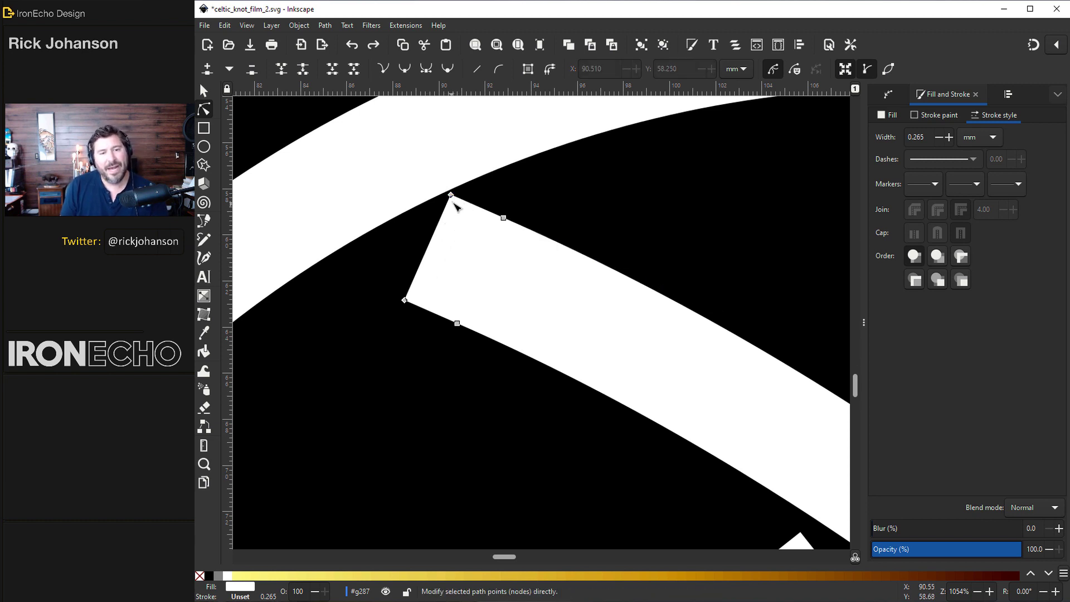
drag(453, 197, 475, 207)
drag(405, 301, 374, 286)
drag(475, 207, 494, 214)
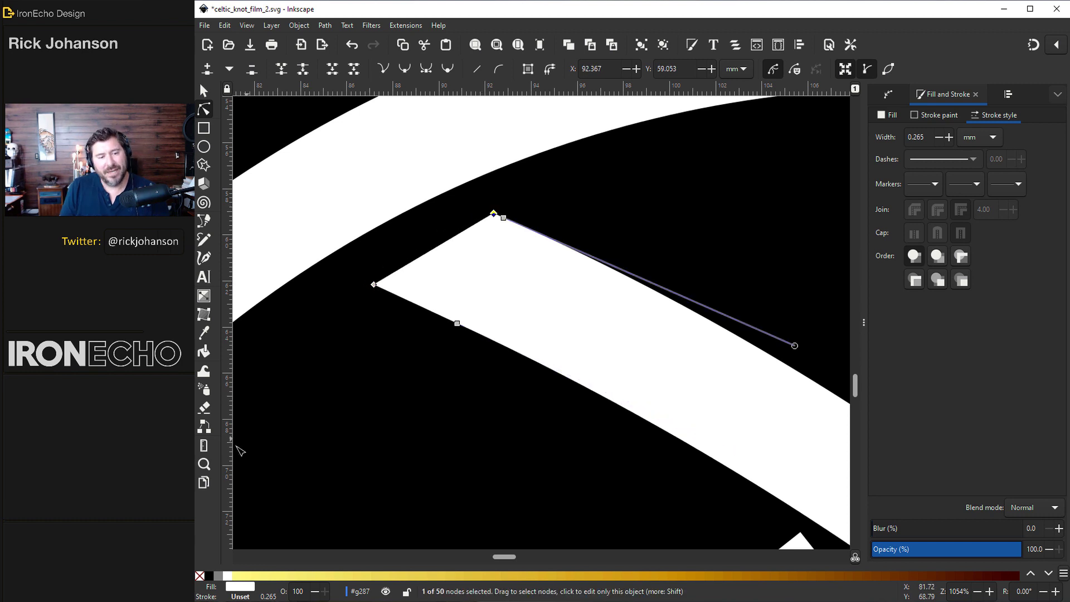
- Measure the gap between the circle's inner edge and the reshaped strand end
click(204, 445)
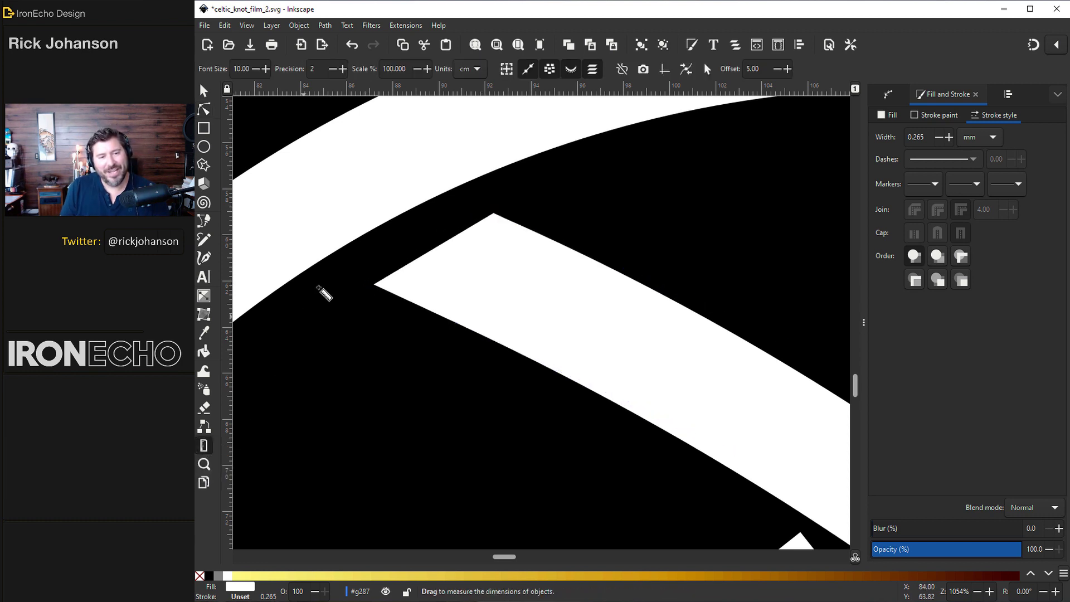
drag(366, 233, 406, 265)
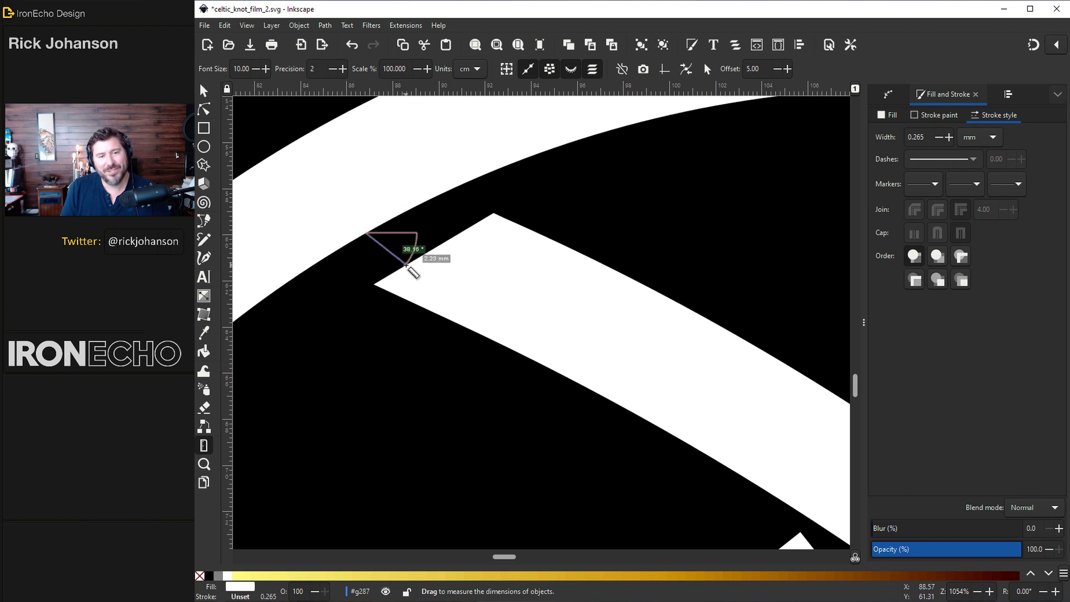
key(s)
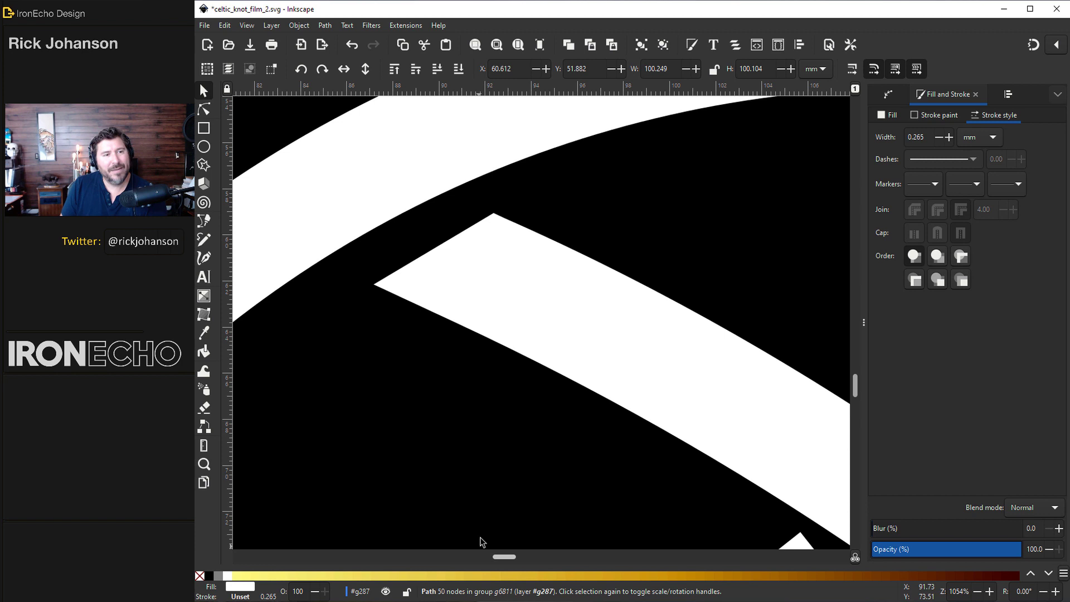
- Move the corner nodes of the leaf strand's end outside the circle to follow its outer curve, and measure that gap
scroll(409, 404, up, 4)
scroll(400, 408, left, 10)
key(n)
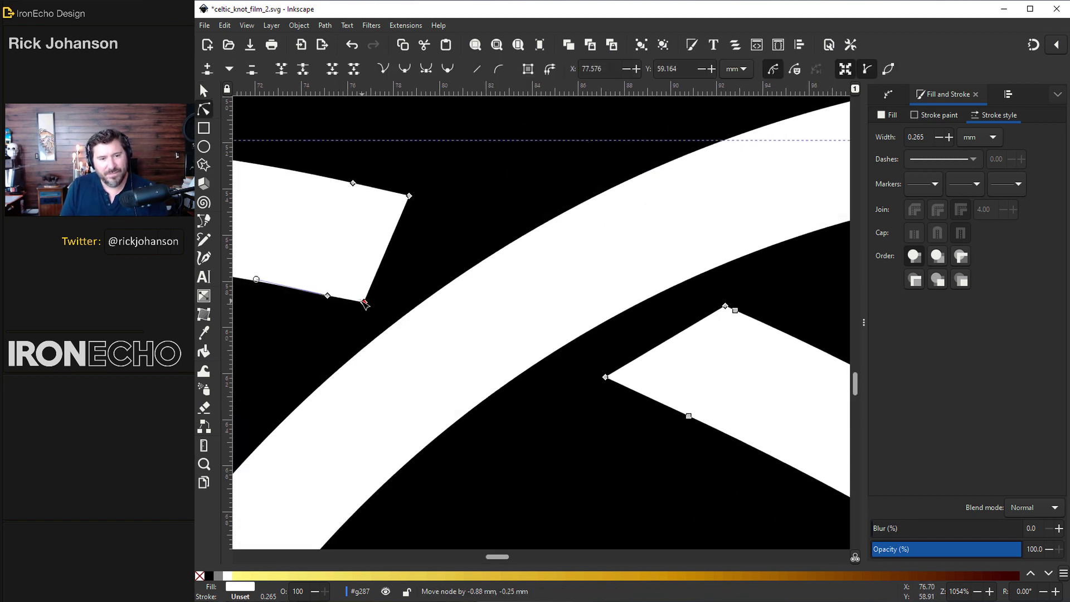
drag(409, 196, 480, 210)
key(m)
drag(399, 271, 433, 294)
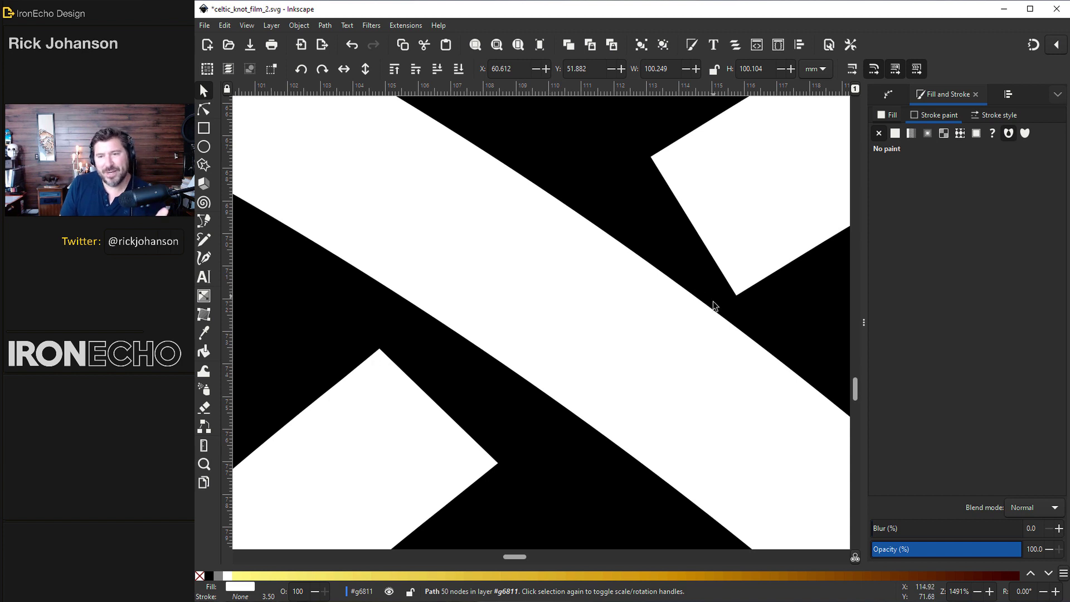
- Give the crossing leaf strand a red 3.50 guide stroke and move the neighbouring cut ends' corner nodes onto its outer edges
click(894, 133)
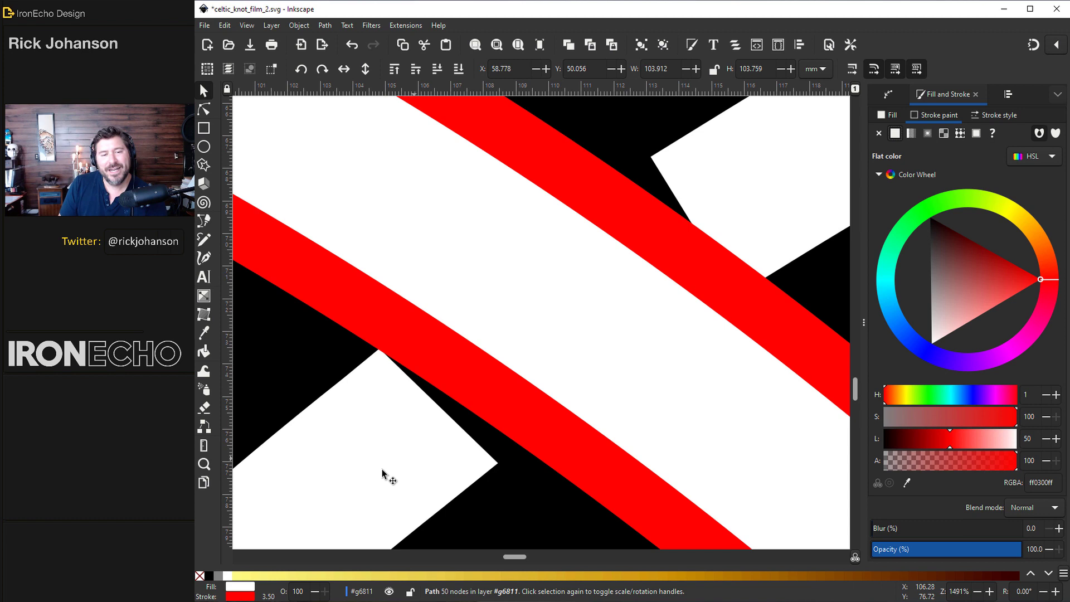
key(ctrl+z)
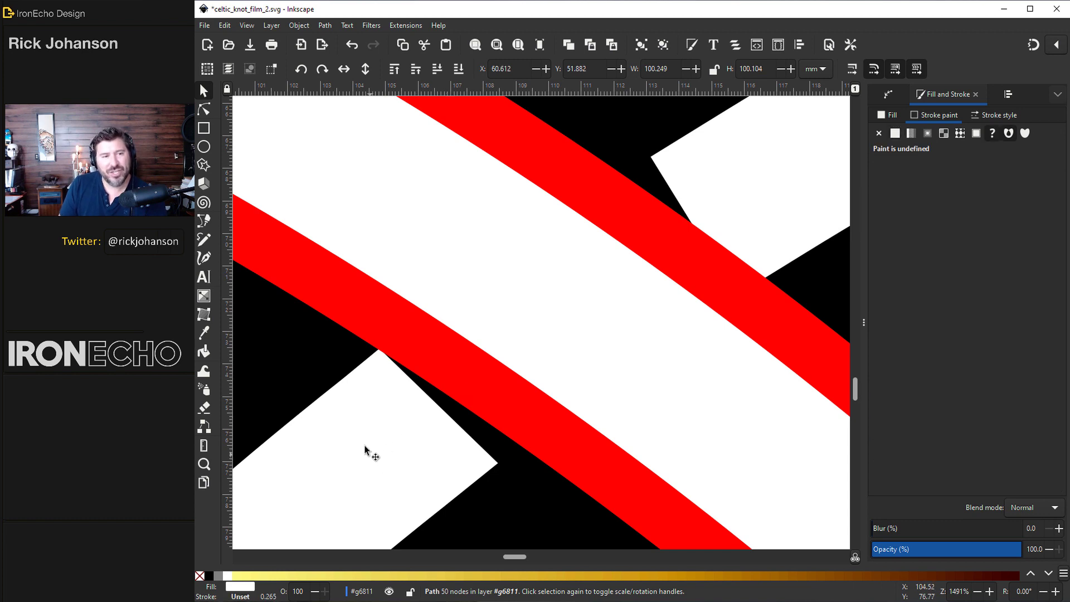
click(204, 110)
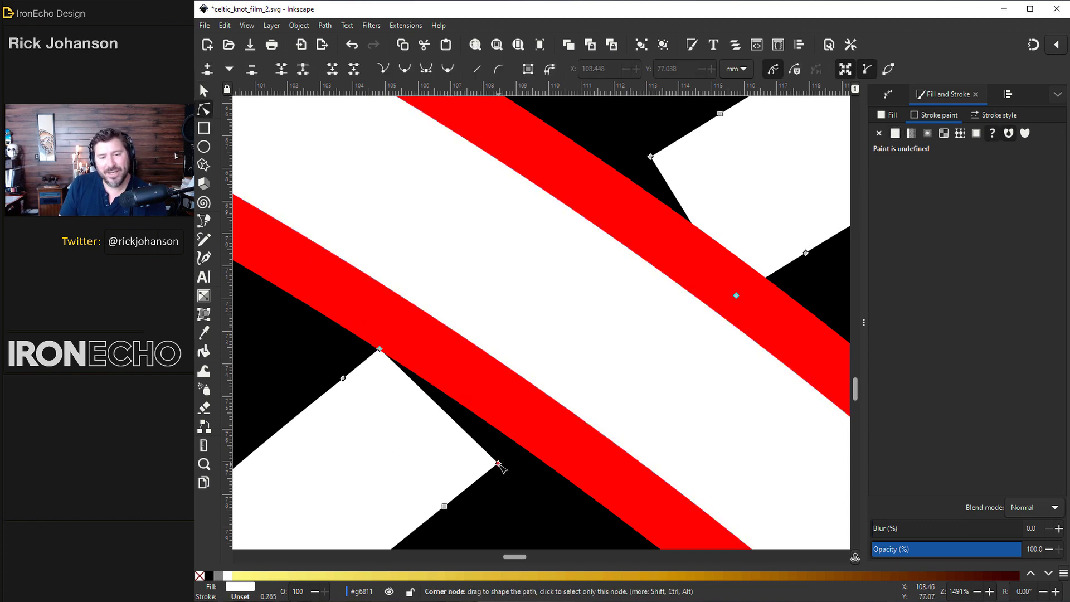
drag(498, 464, 519, 444)
drag(651, 156, 628, 177)
drag(736, 296, 768, 281)
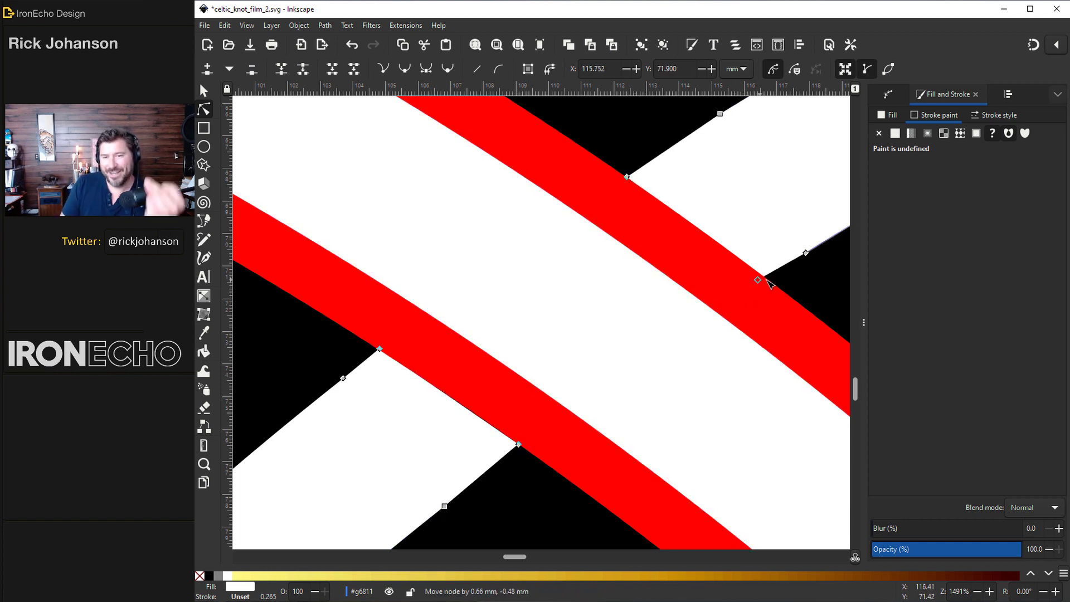
- Remove the red guide stroke from the leaf and deselect it with the whole knot in view
key(s)
key(5)
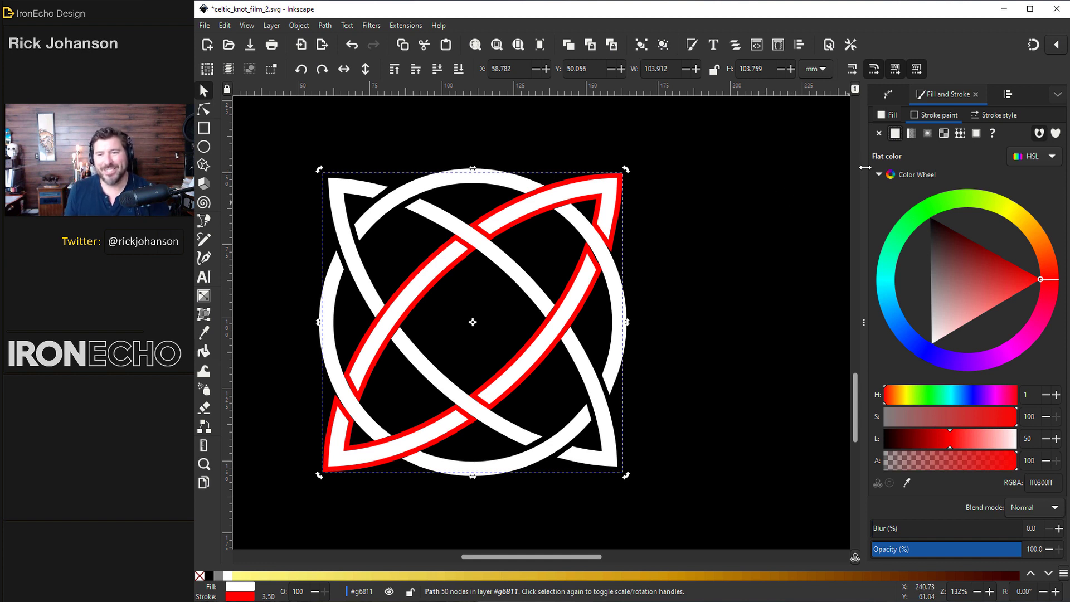
click(880, 133)
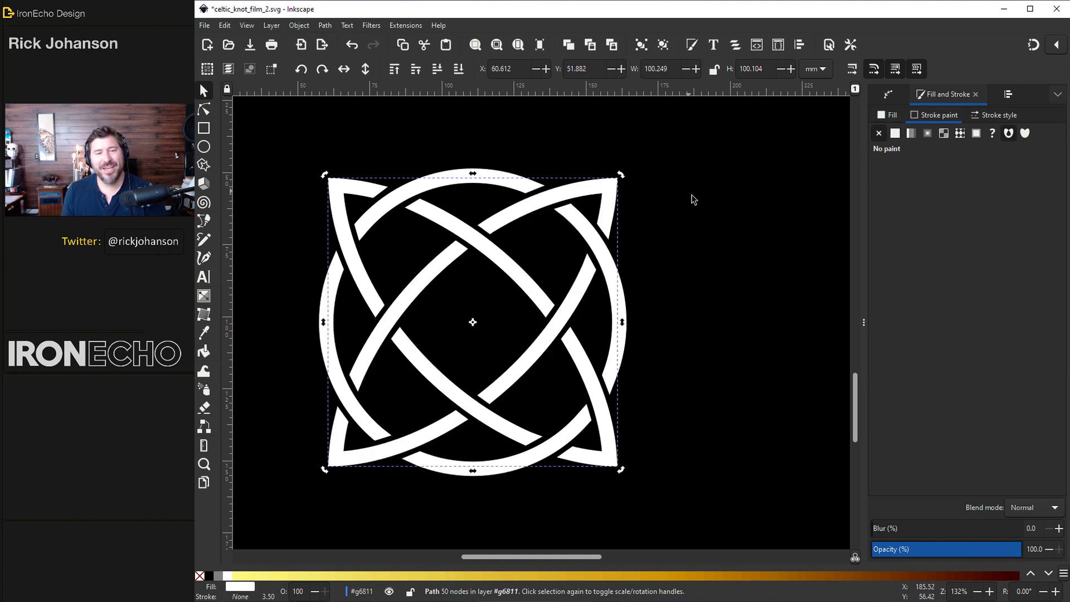
click(693, 199)
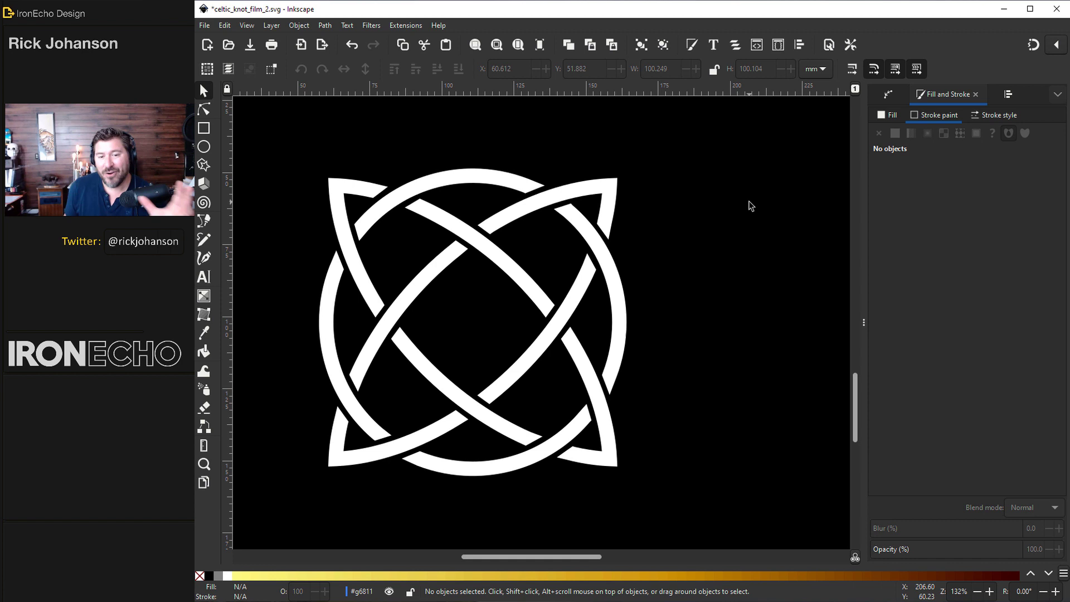